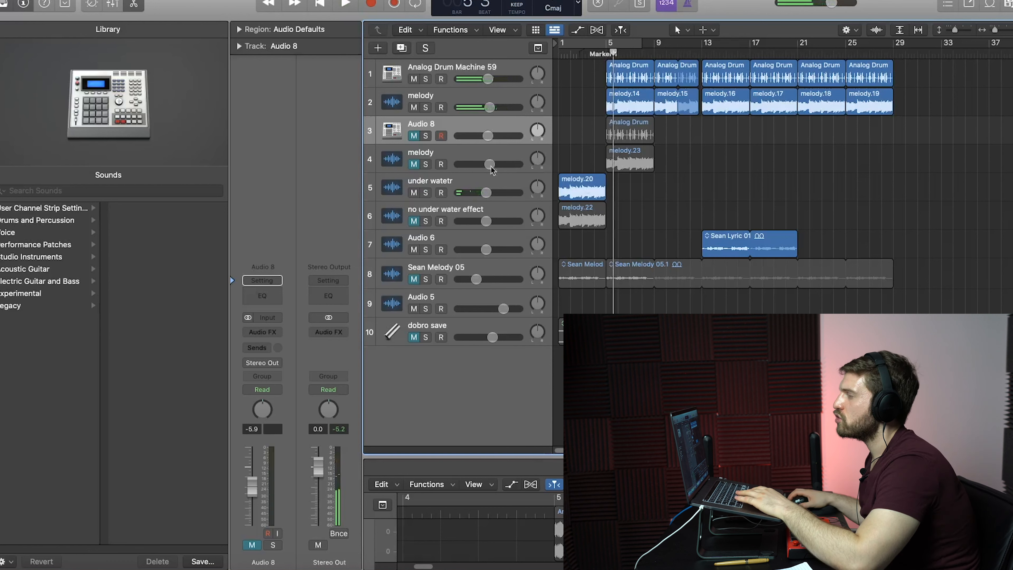
Step: Select the under watetr track and play the song from the beginning
click(472, 184)
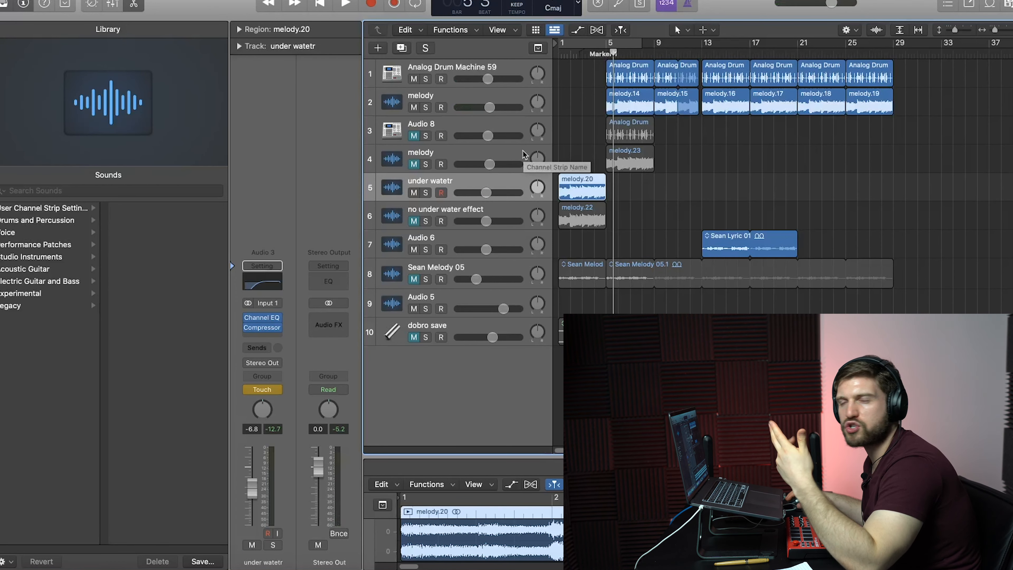
key(Return)
key(space)
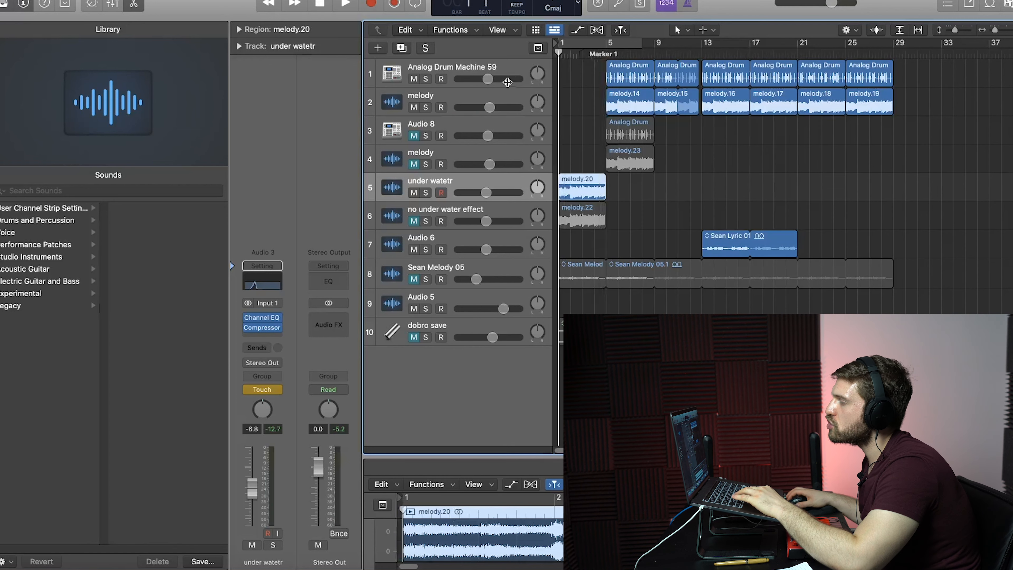
Step: Switch from the under watetr track to the no under water effect track and play bars 1 to 5
click(468, 212)
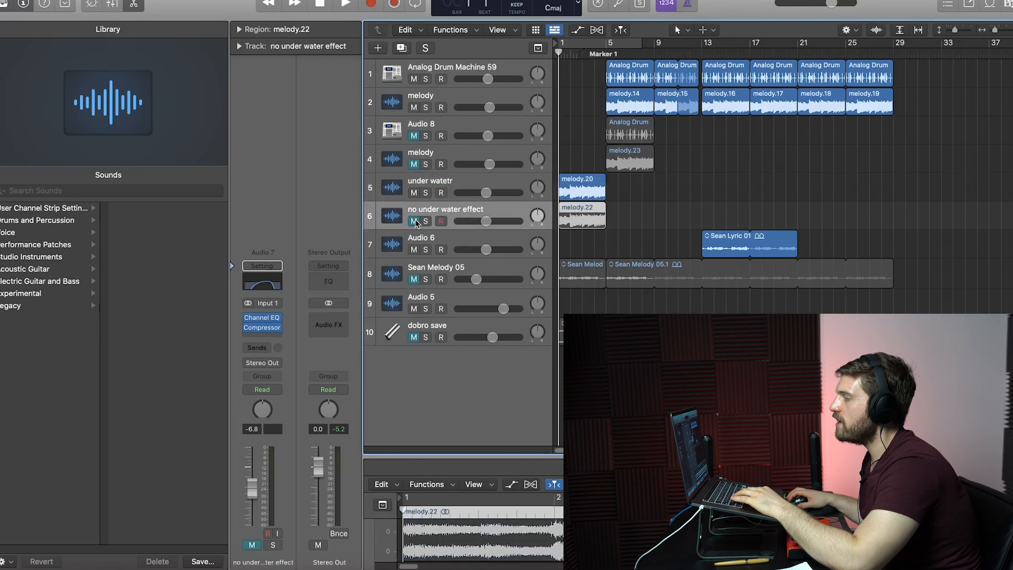
click(414, 221)
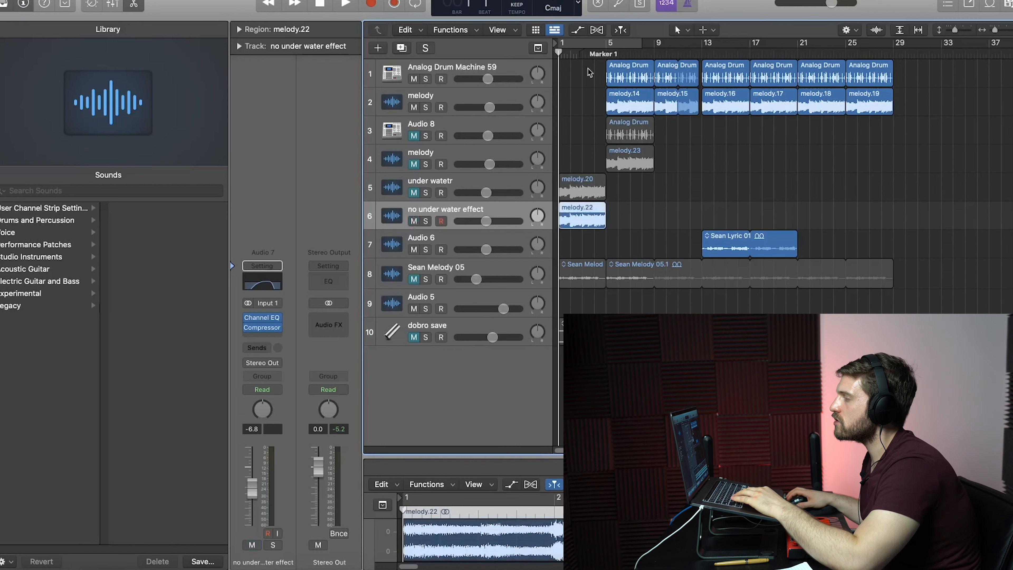
drag(561, 40, 606, 40)
key(space)
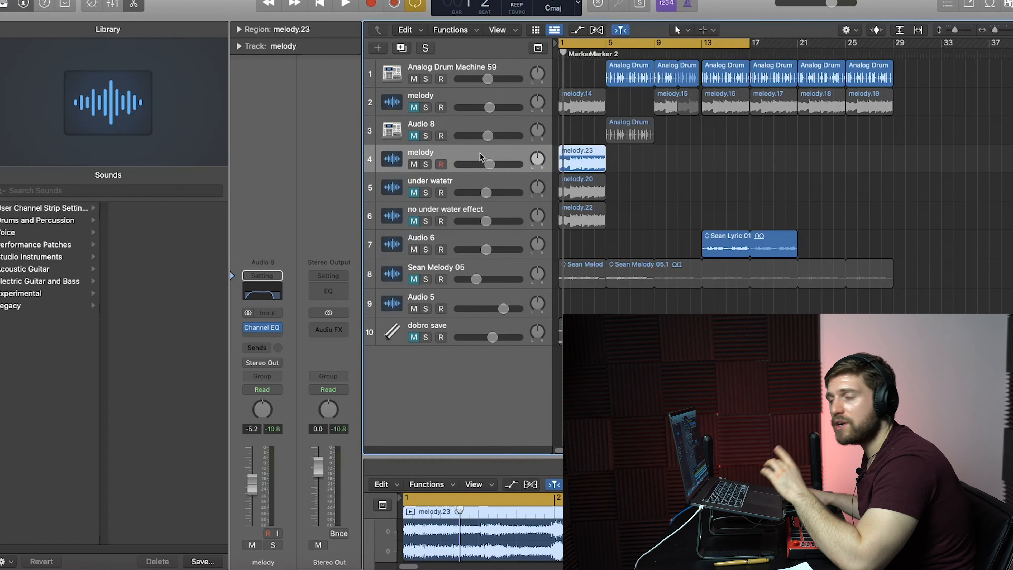
Step: Open the Channel EQ of the melody track holding melody.23 and raise its high cut to about 10500 Hz
click(262, 295)
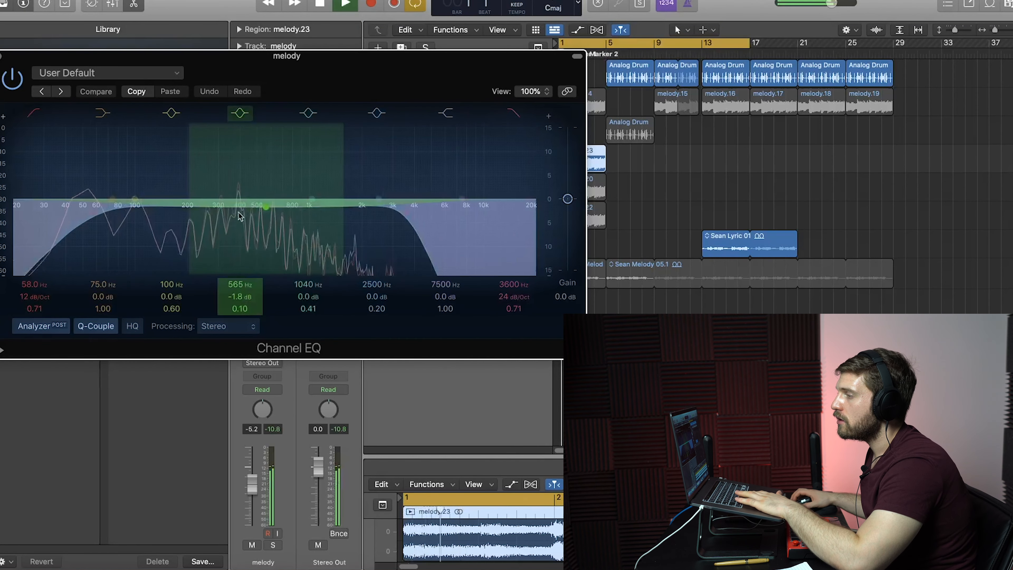
key(space)
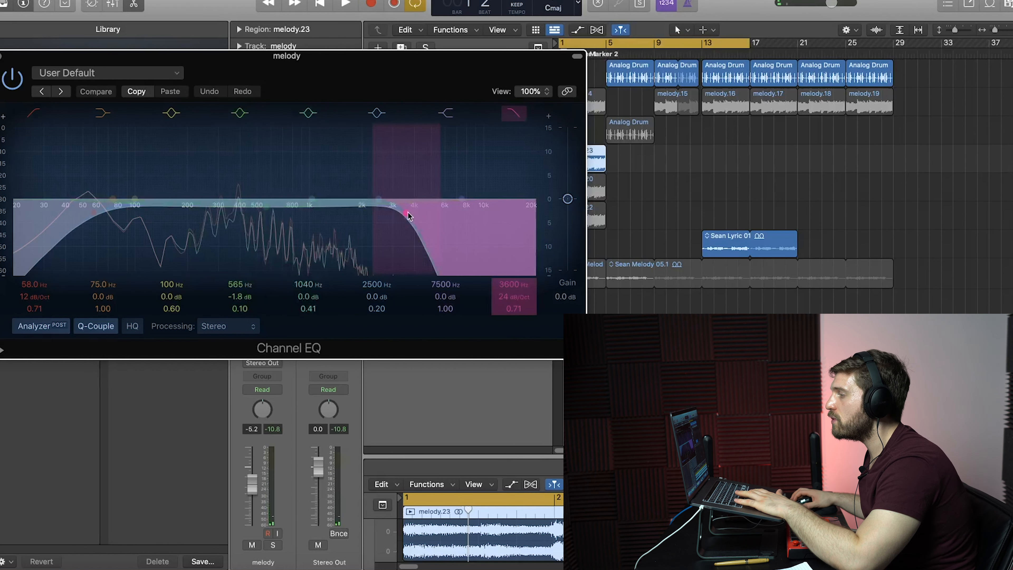
drag(408, 216, 490, 223)
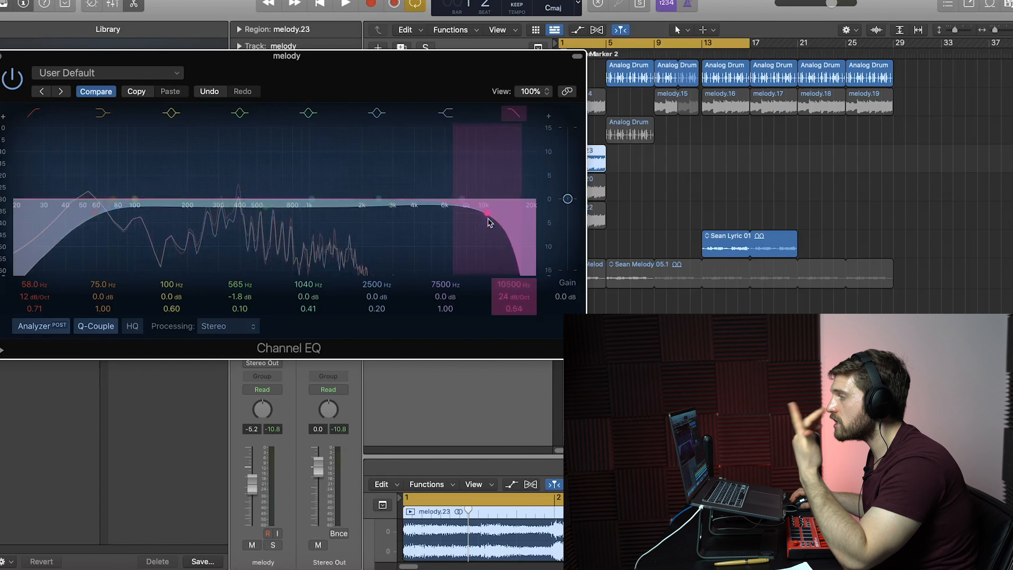
Step: Set the melody.23 track's automation to Touch and lower its Channel EQ high cut to 149 Hz with a Q of 2.50
click(275, 390)
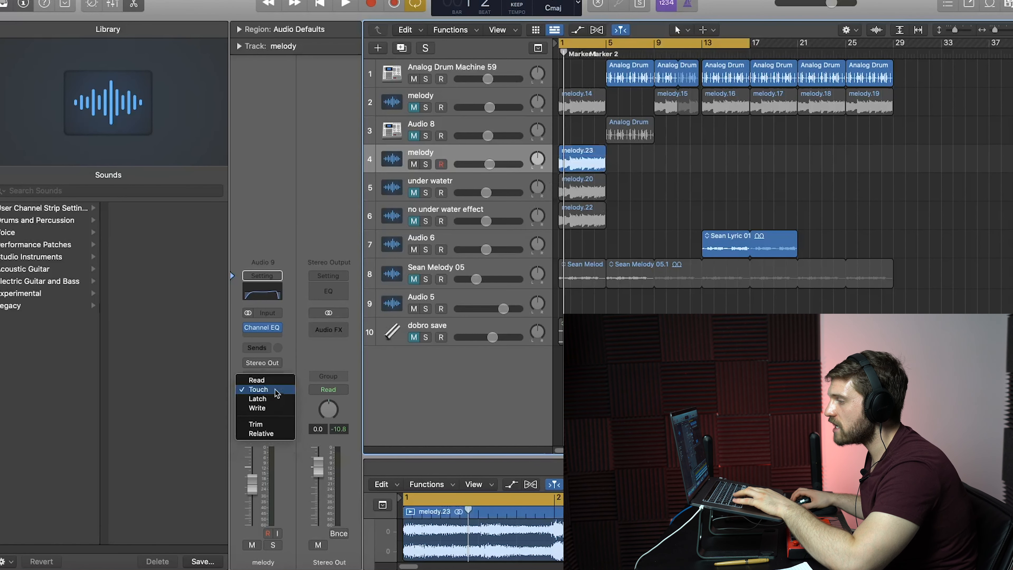
click(273, 390)
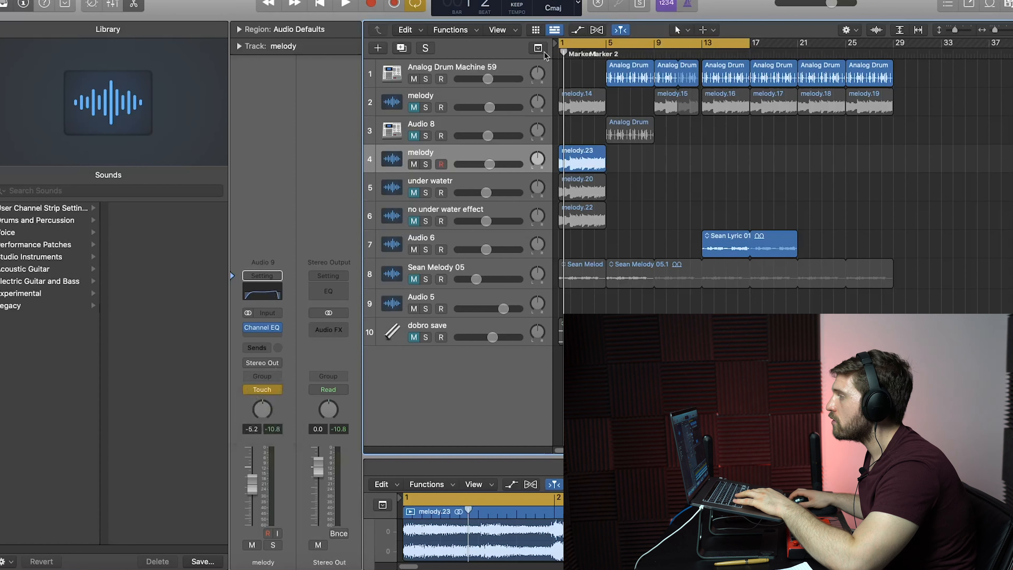
key(Return)
click(268, 295)
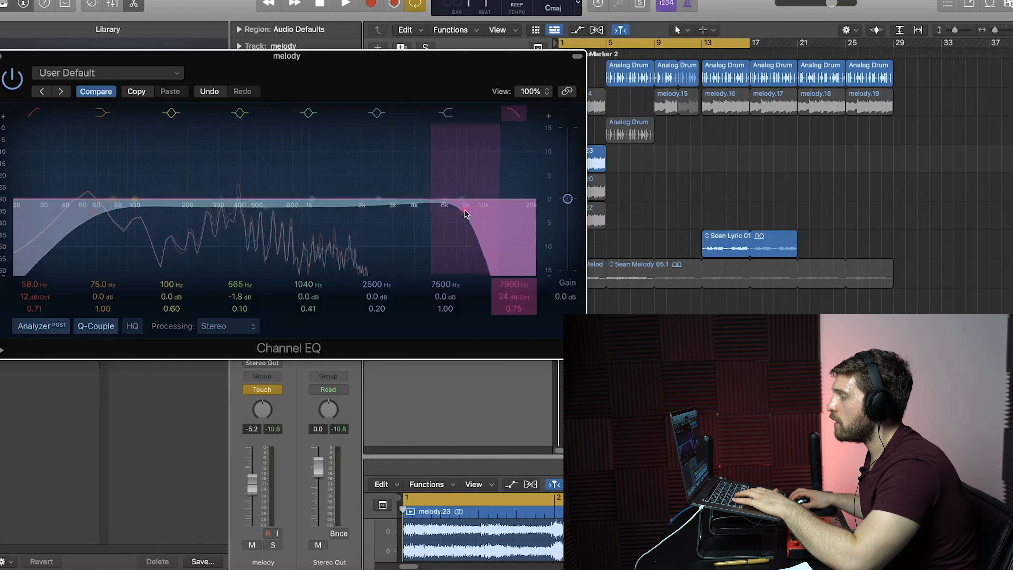
drag(448, 209, 163, 198)
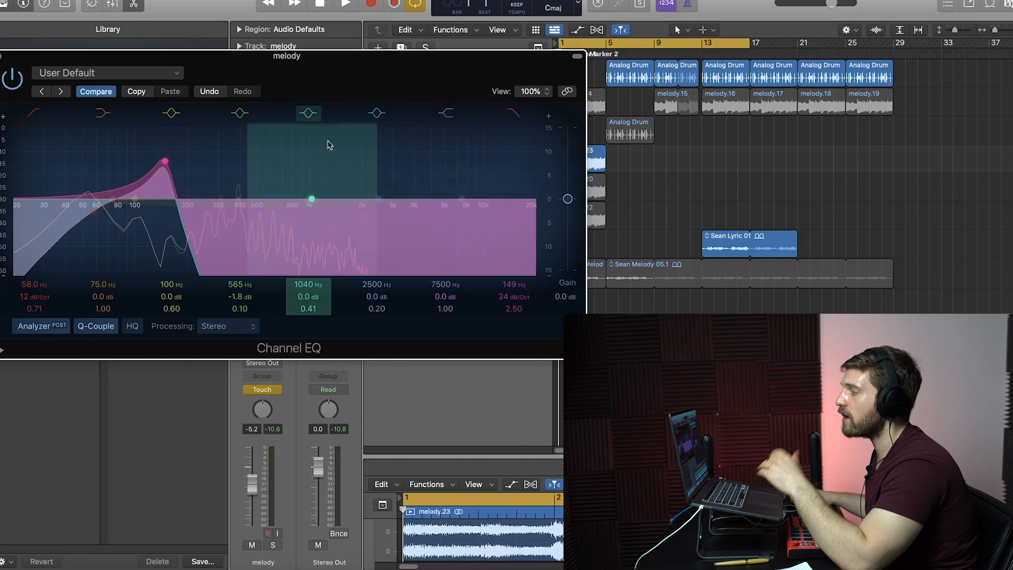
Step: Record a Channel EQ high-cut sweep up to 20000 Hz during playback and close the plug-in window
key(space)
drag(165, 166, 485, 187)
key(super+z)
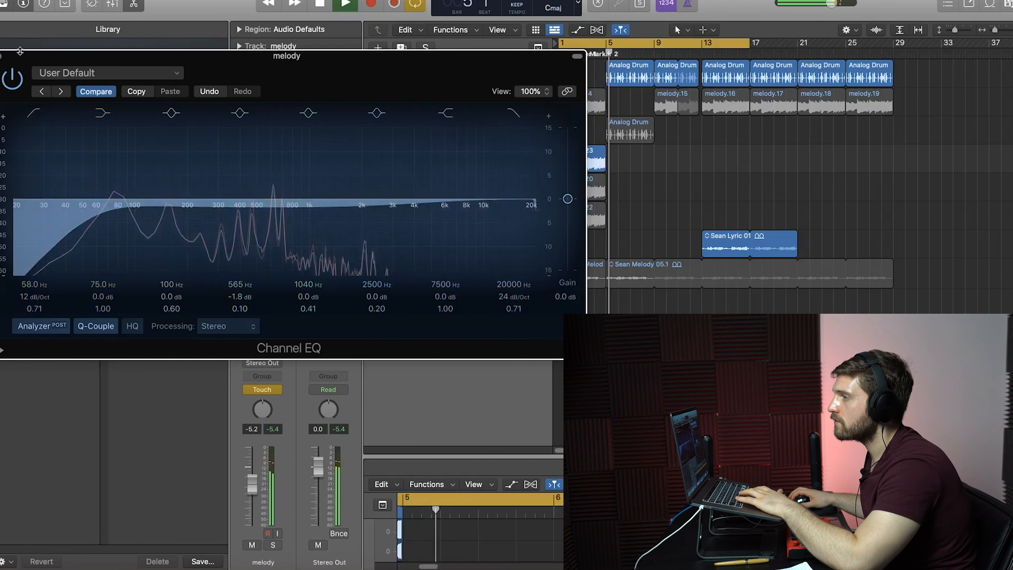
key(super+w)
Step: Move the melody.14 region to bar 5 and unmute its track for playback
click(569, 103)
drag(568, 103, 613, 100)
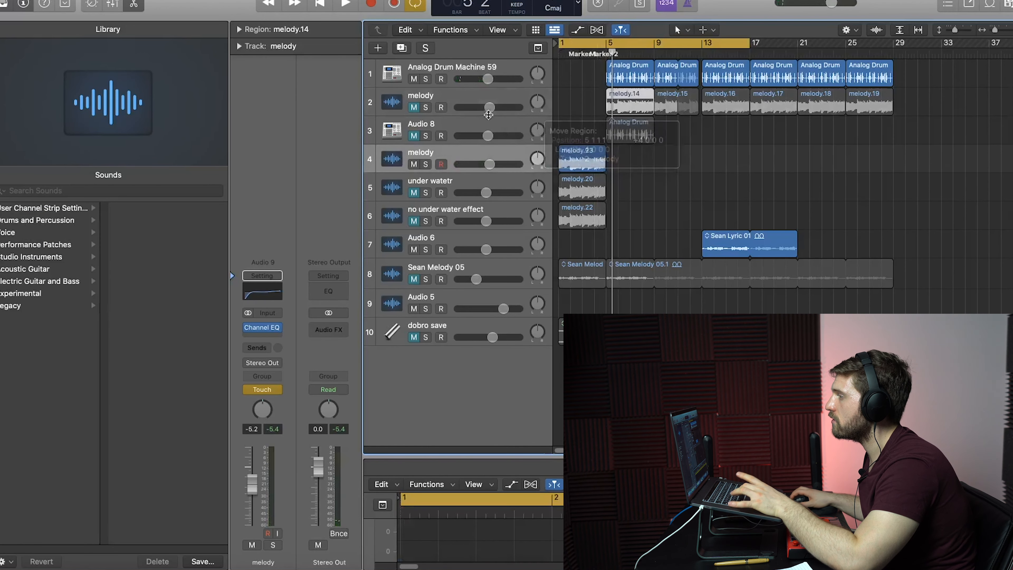
click(414, 107)
key(space)
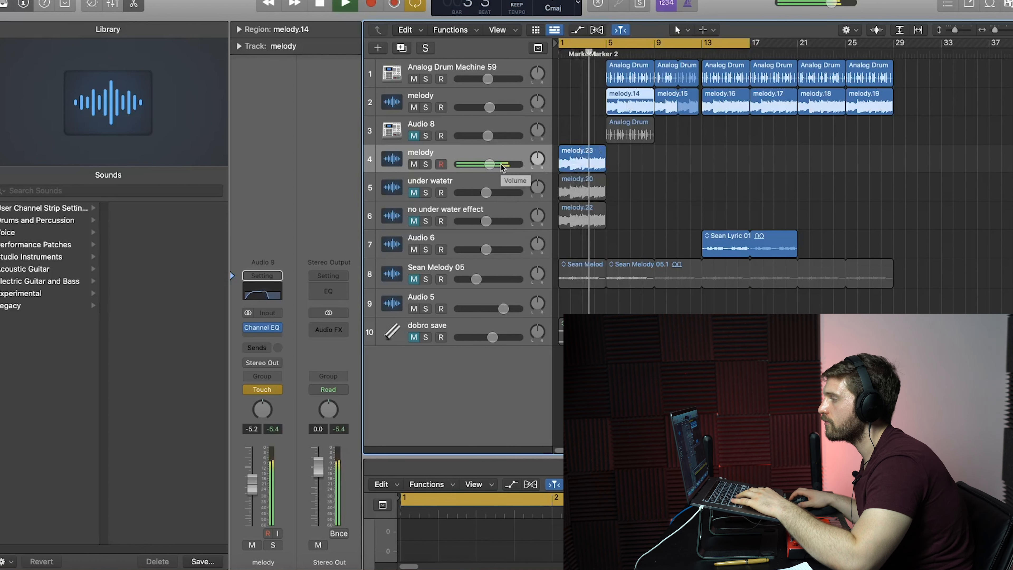
key(space)
Step: Reopen the melody.23 track's Channel EQ and sweep its high cut down from 20000 Hz during playback
click(273, 294)
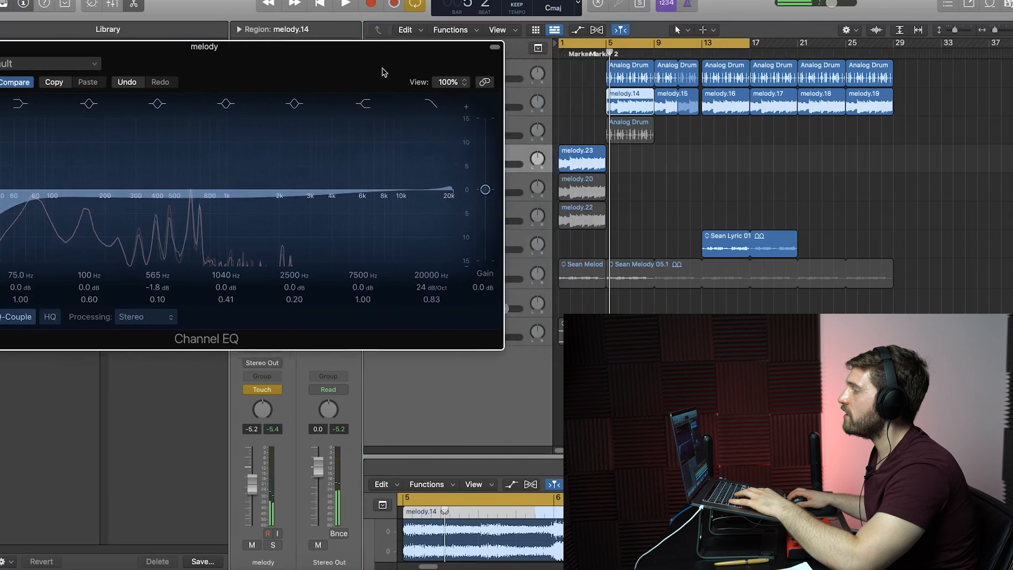
drag(396, 73, 506, 60)
key(space)
drag(573, 177, 275, 156)
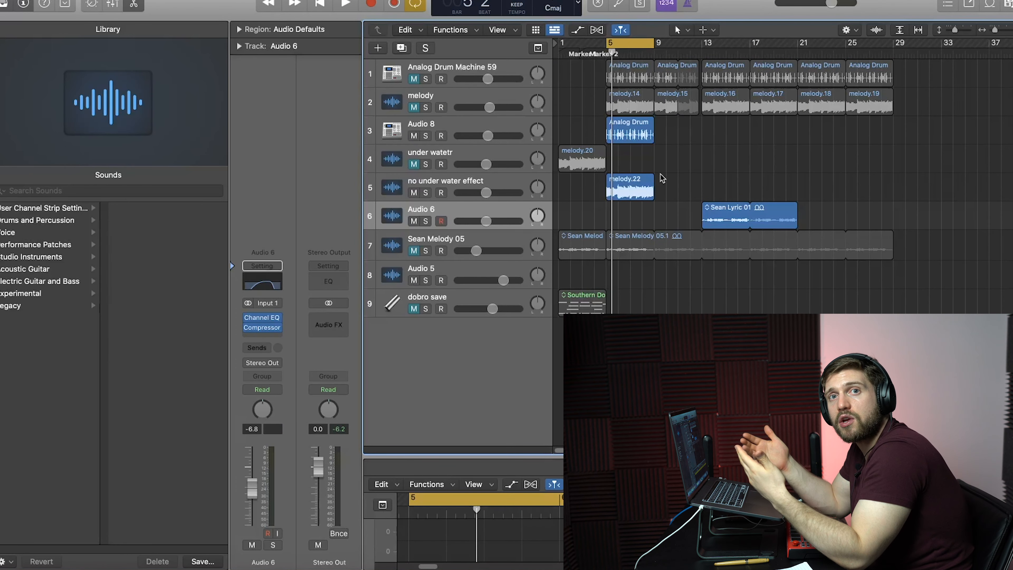
Step: Select the Analog Drum Machine 59.10 and melody.22 regions at bar 5 and join them into one region
key(z)
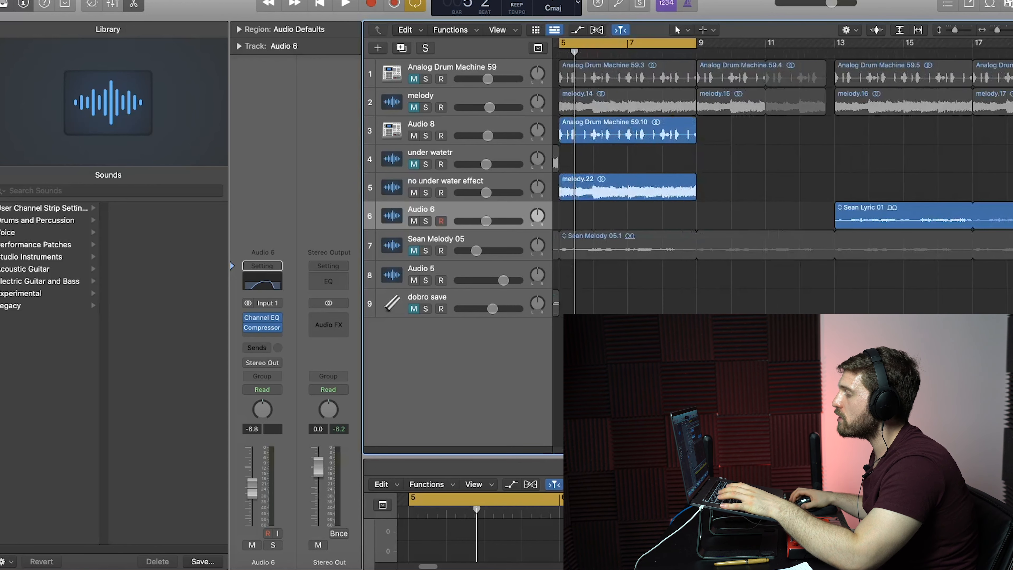
key(super+Left)
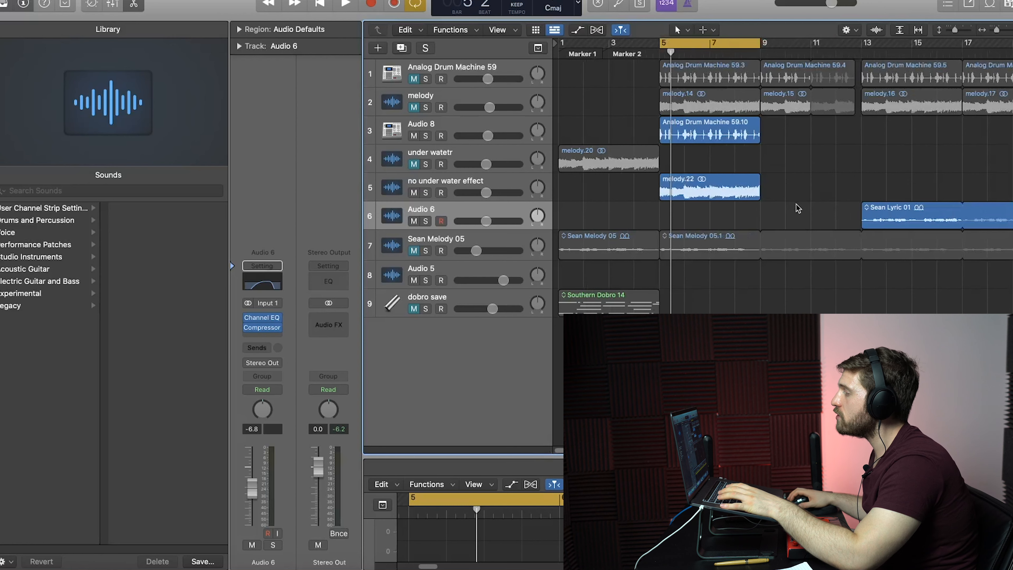
drag(798, 208, 728, 120)
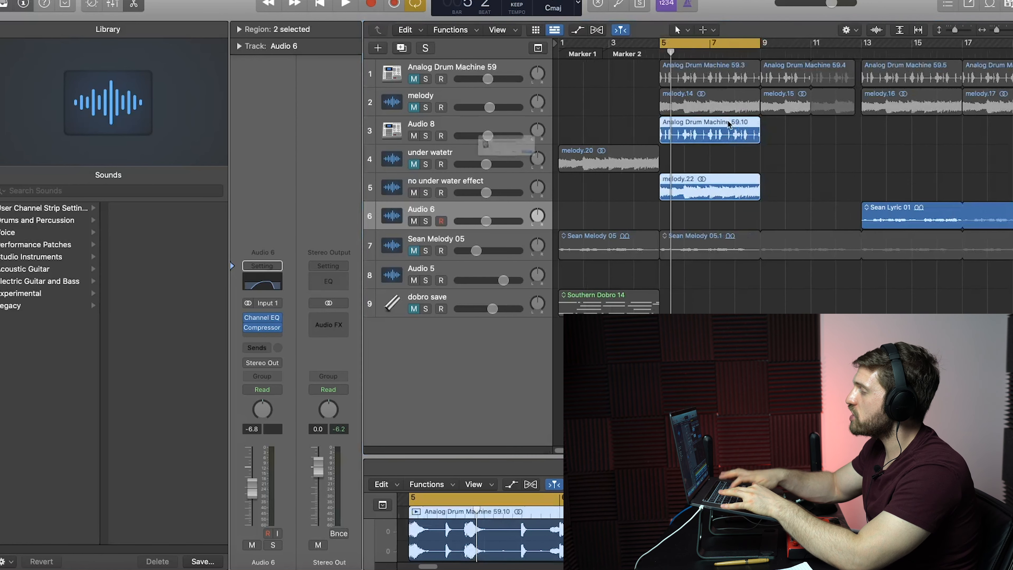
key(super+j)
key(Return)
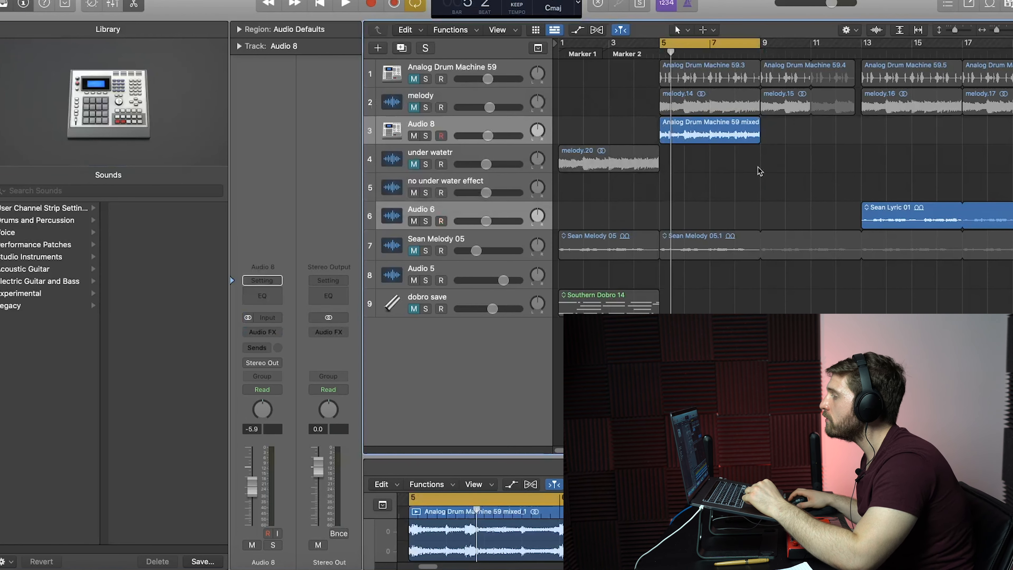
Step: Add a Channel EQ to the Audio 8 track with the high cut at 124 Hz and a Q of 2.30
click(263, 300)
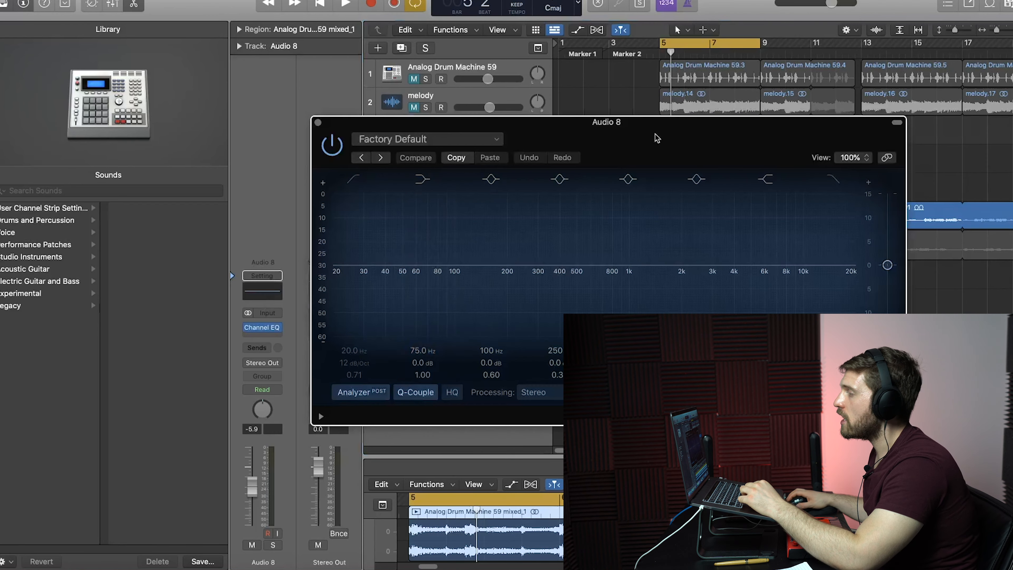
drag(706, 138, 439, 75)
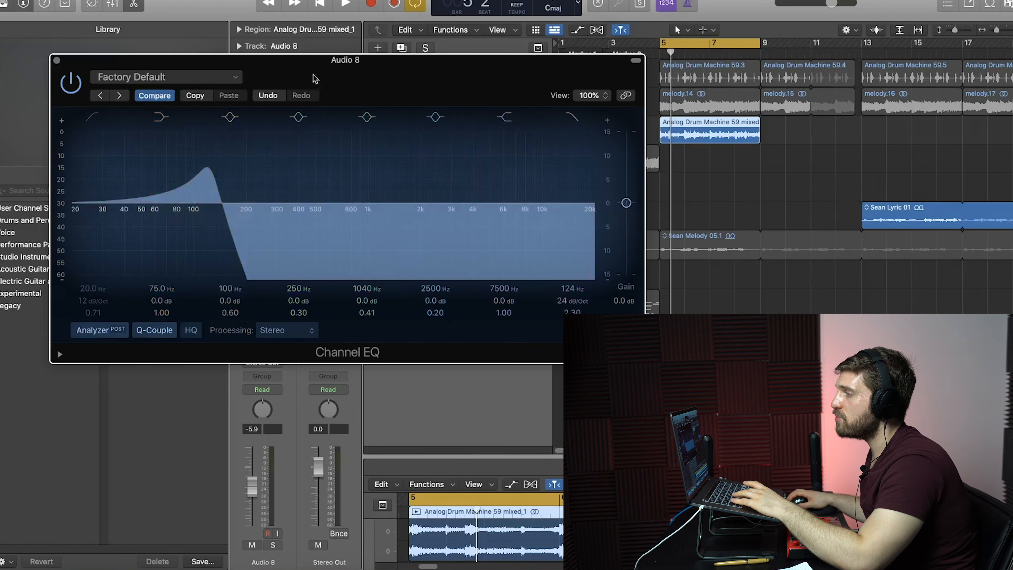
drag(363, 67, 292, 70)
Step: Set Audio 8's automation to Touch and record its high cut sweeping up to 20000 Hz during playback
click(262, 389)
click(262, 398)
key(space)
drag(185, 180, 591, 208)
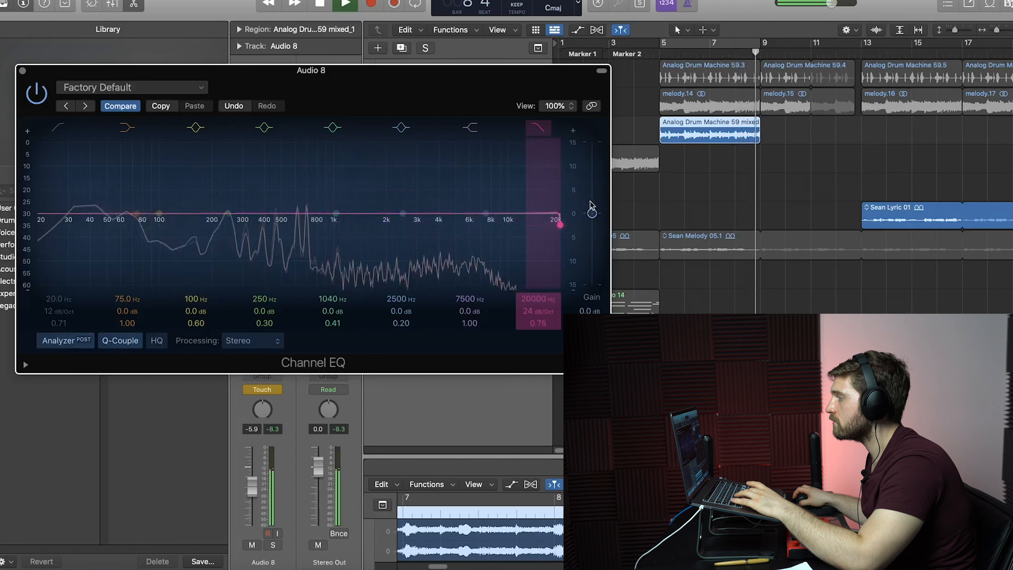
click(22, 71)
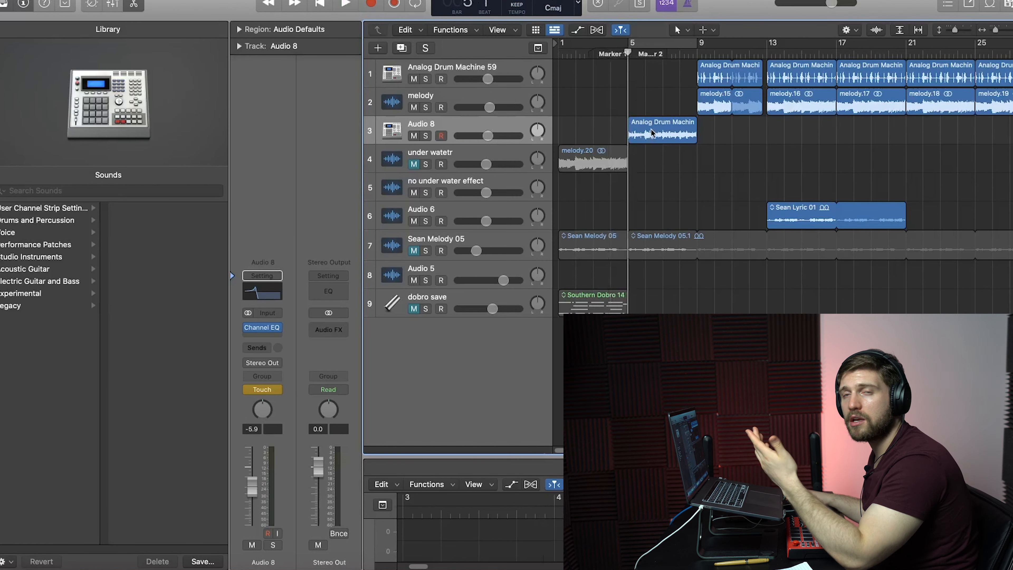
Step: Play the filter sweep on Audio 8 through to the entry of the drums and melody at bar 9
key(space)
key(super+Left)
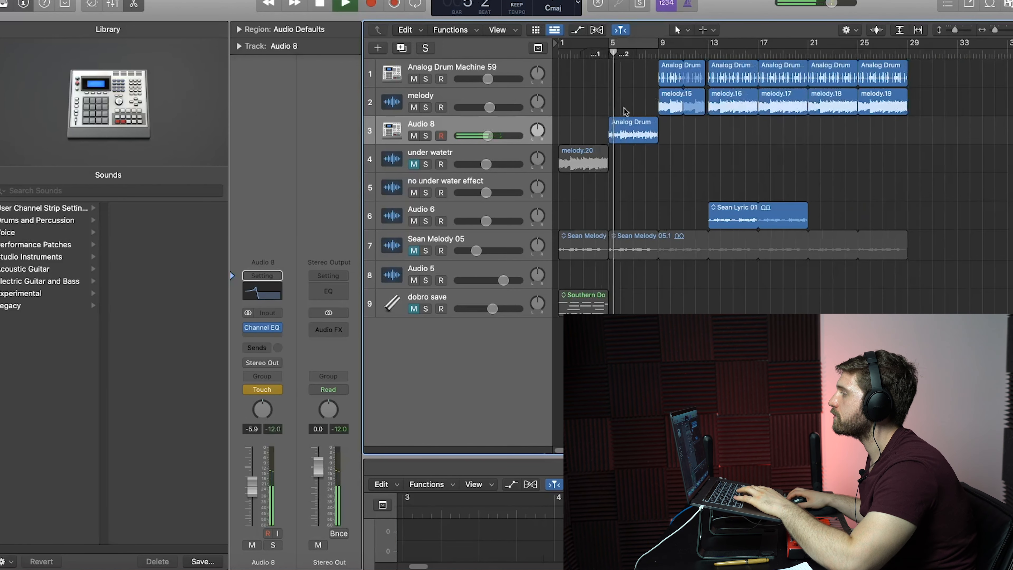
key(super+Right)
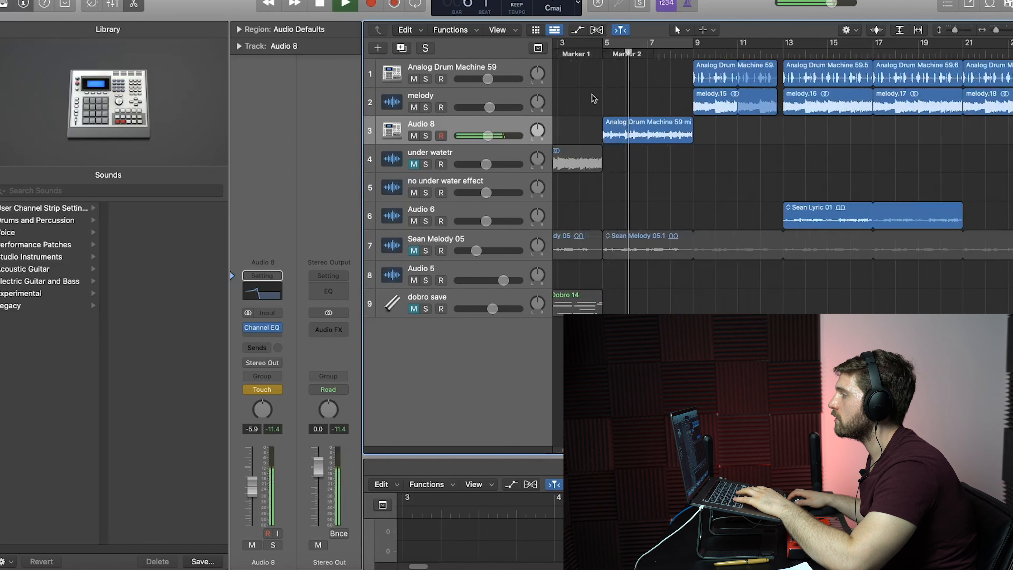
key(super+Left)
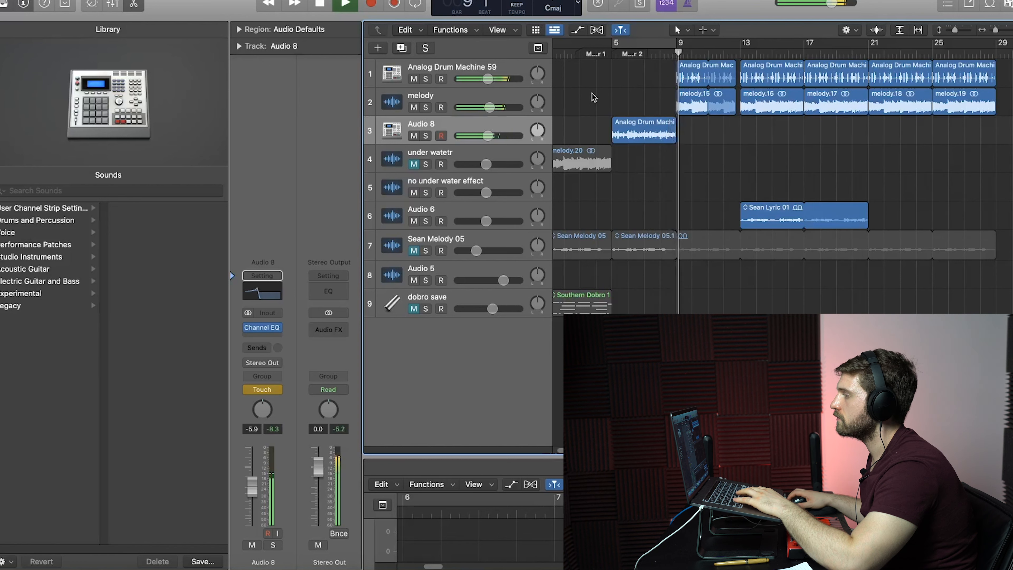
key(space)
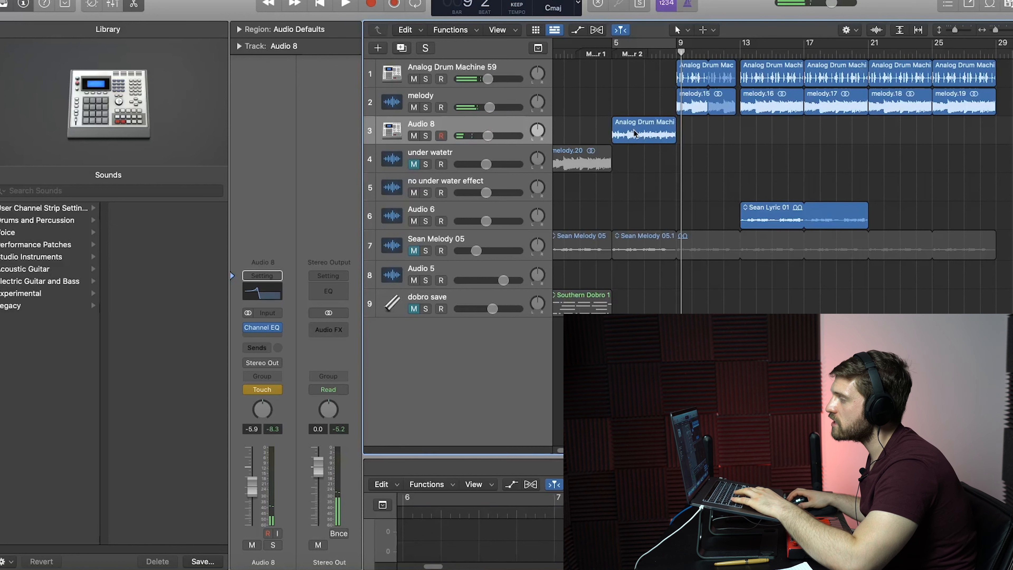
Step: Select the joined drum and melody region at bar 5 on the Audio 8 track
click(644, 132)
click(633, 105)
click(638, 137)
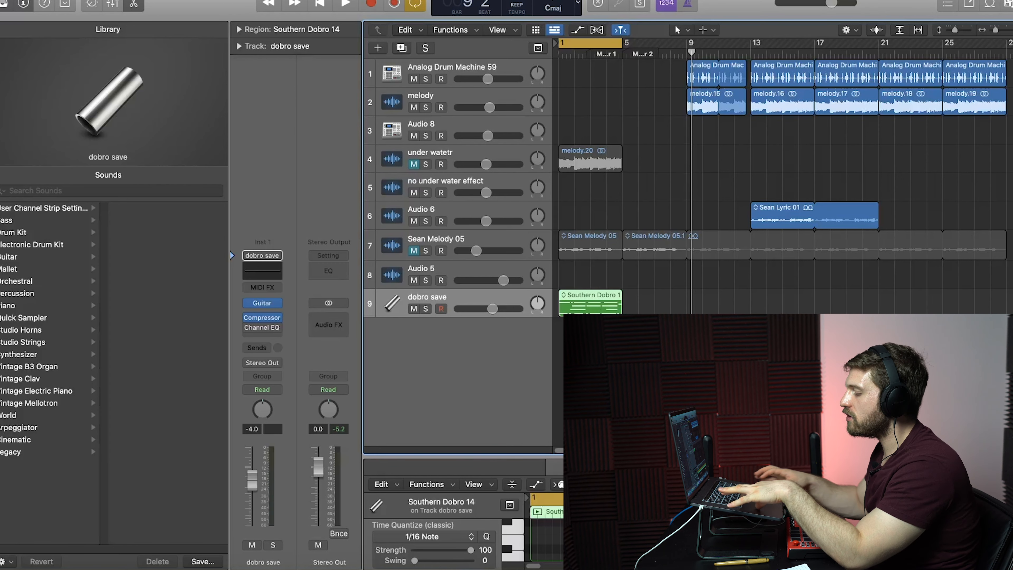
Step: Bounce the Southern Dobro 14 region in place to a new track, muting the source
key(ctrl+b)
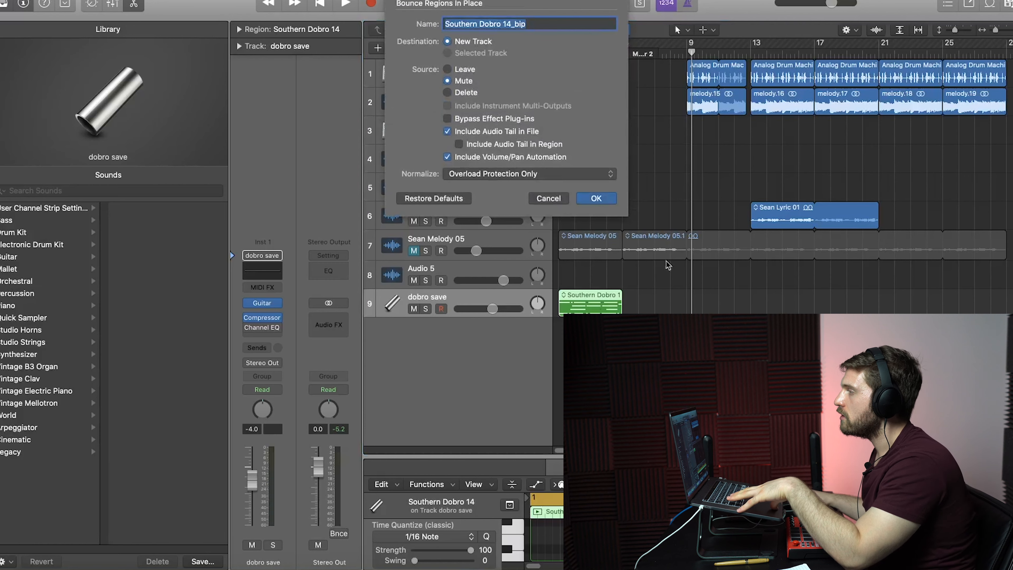
click(600, 201)
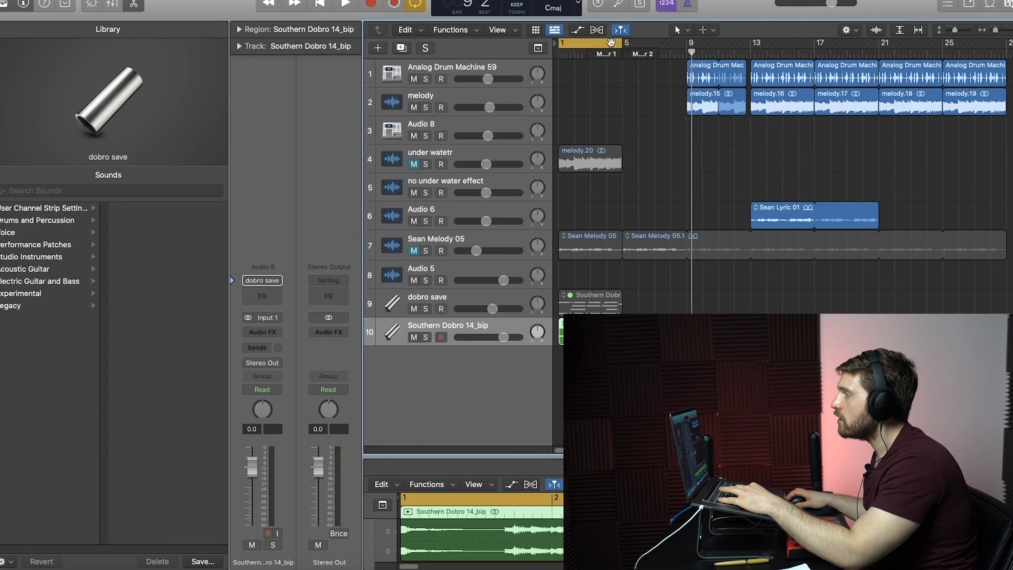
Step: Set the bounced dobro track to Touch automation and add a Channel EQ with a resonant high cut between 100 and 200 Hz
click(275, 390)
click(351, 352)
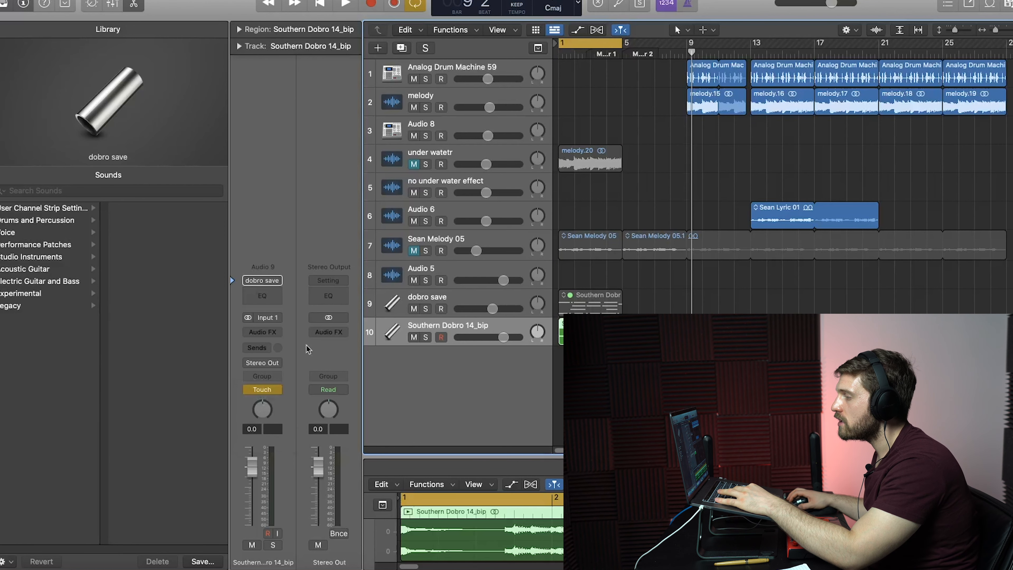
click(267, 299)
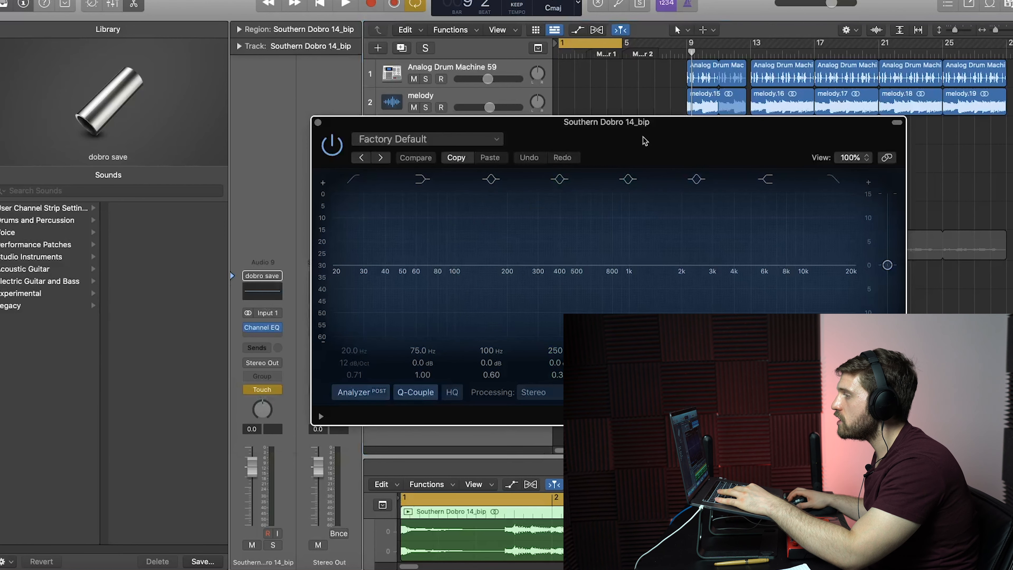
drag(780, 266, 491, 254)
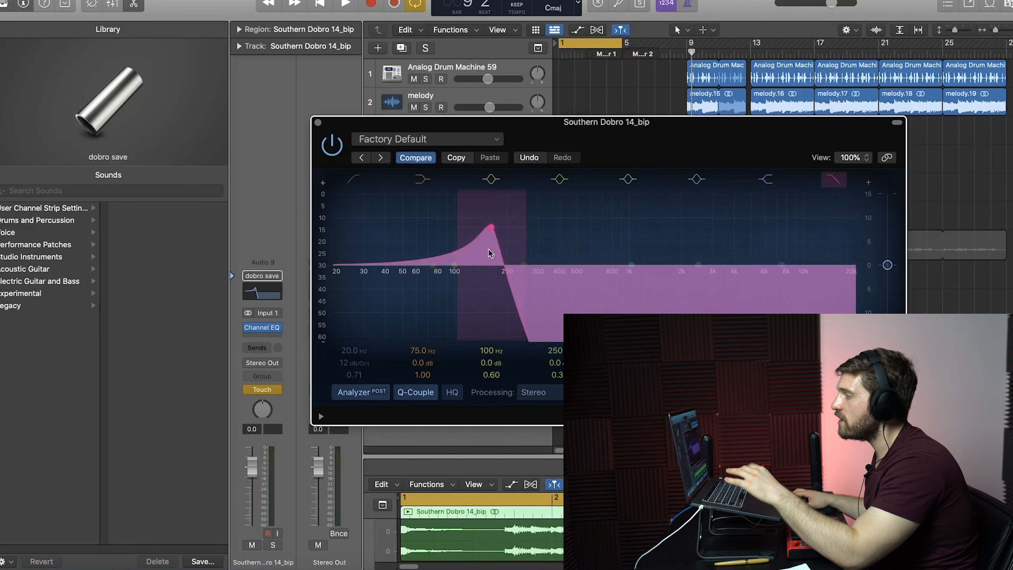
Step: Record the bounced dobro track's filter sweep during playback, raising the Channel EQ high cut to the upper end of the spectrum, and close the EQ
key(space)
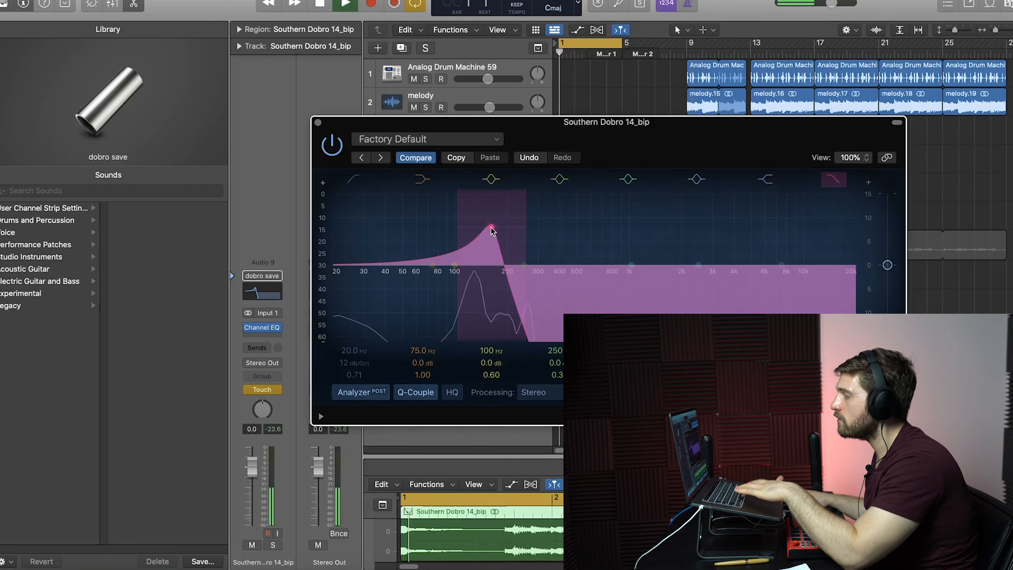
drag(494, 231, 853, 266)
click(318, 122)
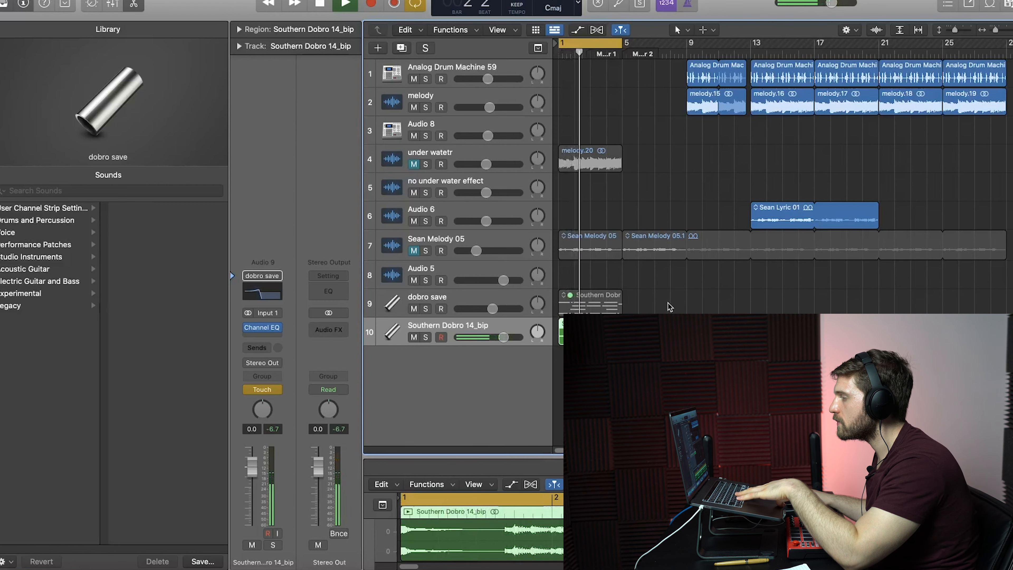
key(space)
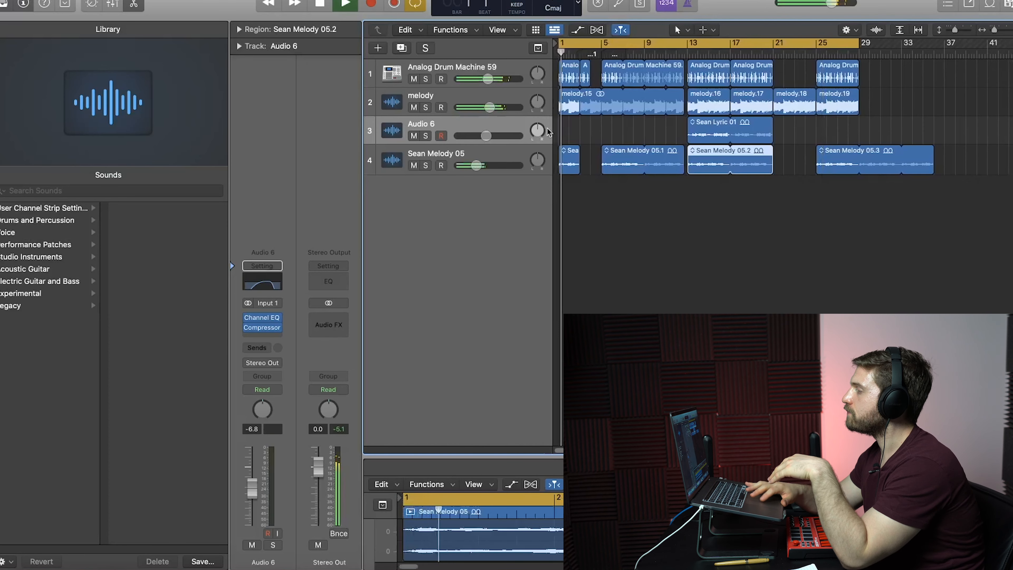
Step: Play the arrangement from bar 1 to bar 13, examining how the drum and vocal dropouts lead into each new section
key(super+Left)
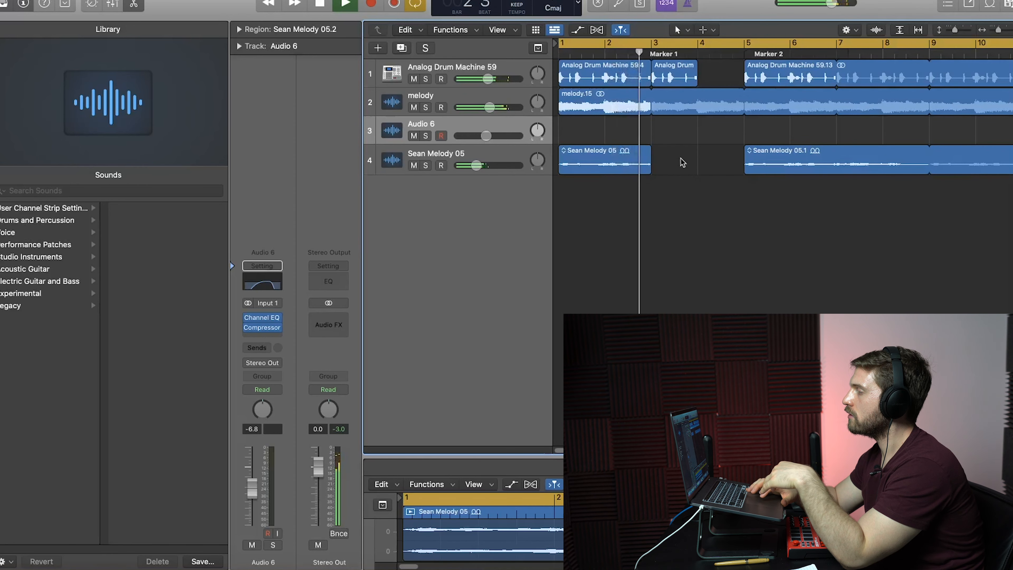
key(super+Left)
key(super+Left)
key(super+Left)
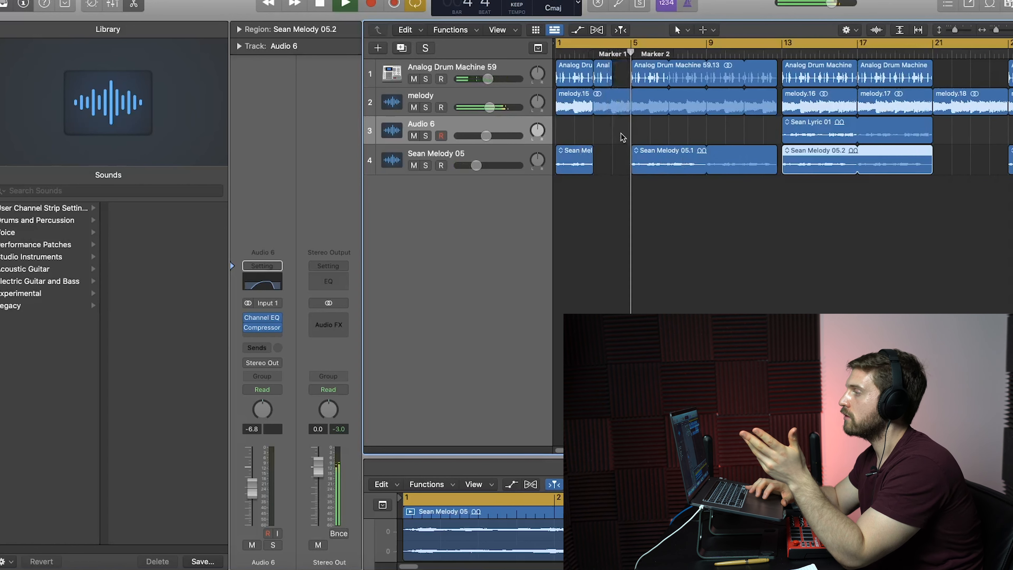
scroll(623, 137, right, 2)
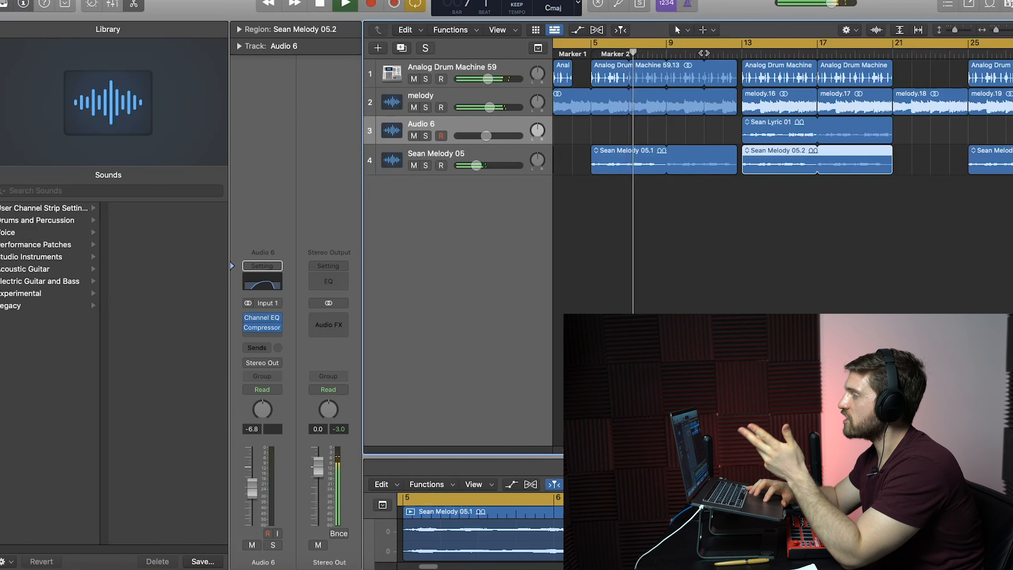
click(621, 29)
scroll(687, 131, right, 3)
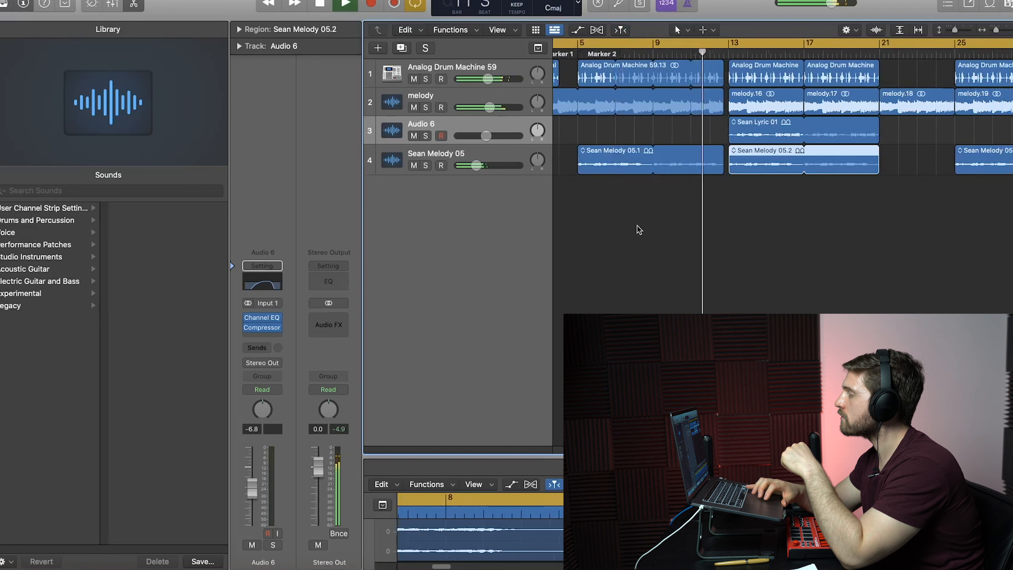
key(super+Right)
key(super+Right)
key(super+Right)
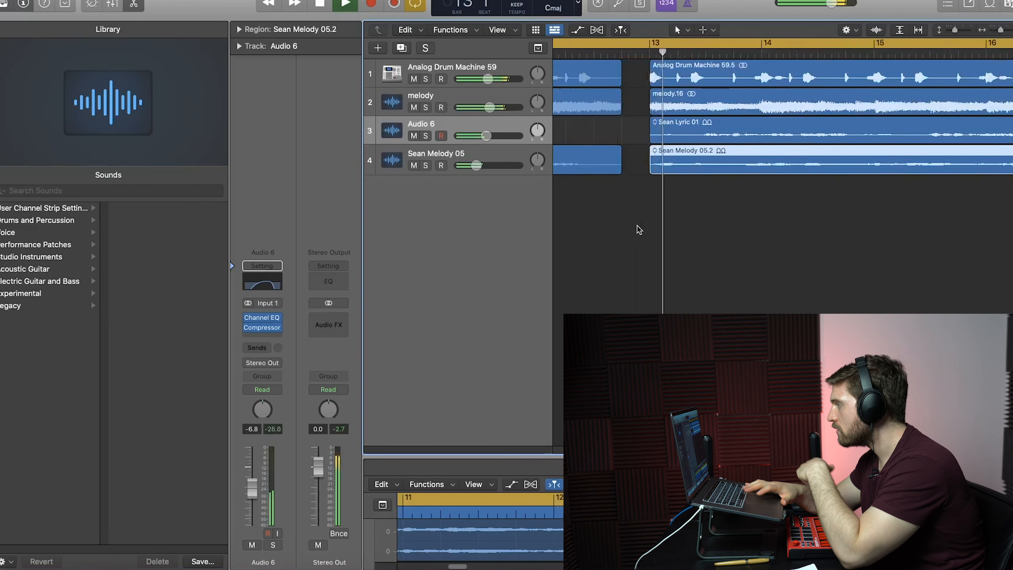
Step: Follow playback from bar 13 past bar 21, examining the transition where the drums and vocals drop out
key(super+Left)
key(super+Left)
key(super+Left)
key(super+Left)
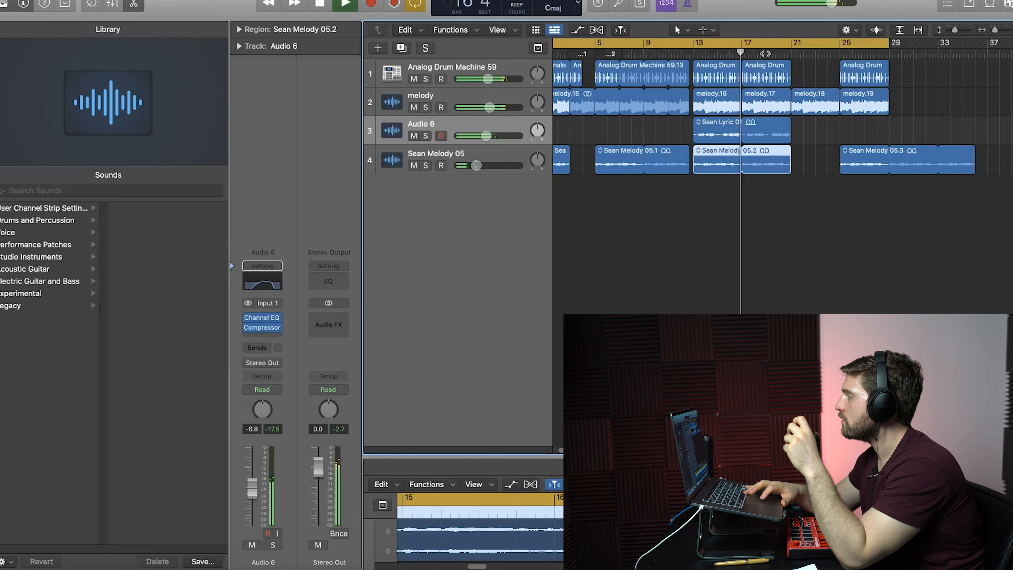
key(ctrl+period)
scroll(781, 164, right, 5)
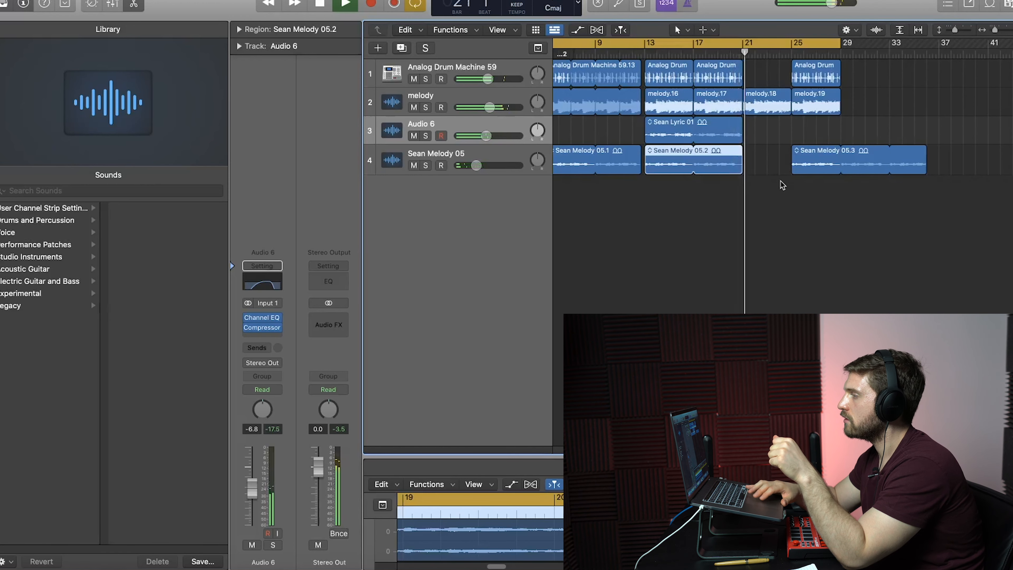
scroll(782, 185, left, 5)
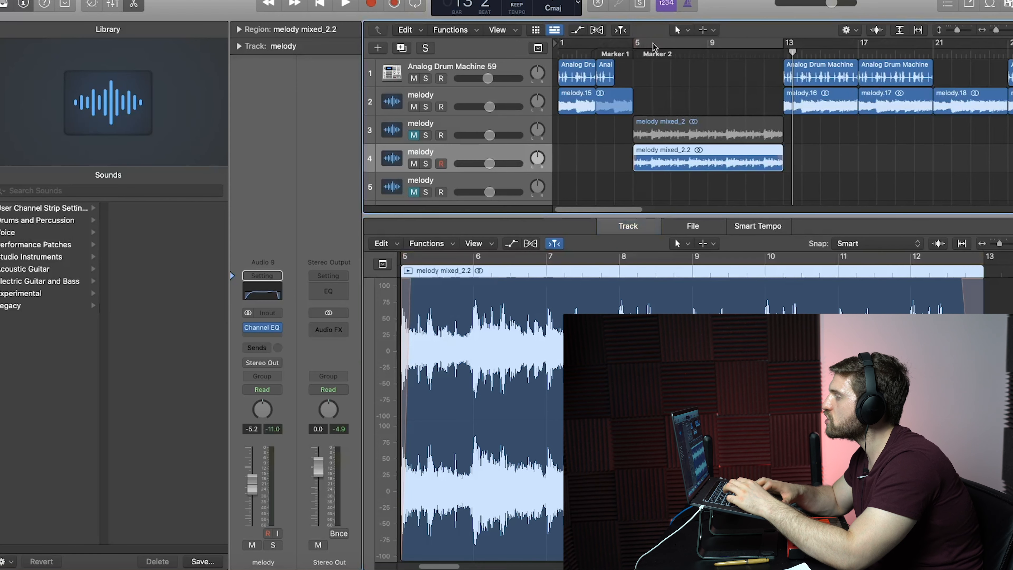
Step: Play the melody mixed_2.2 region from bar 5 through the drum entry at bar 13 to examine its end transition
key(c)
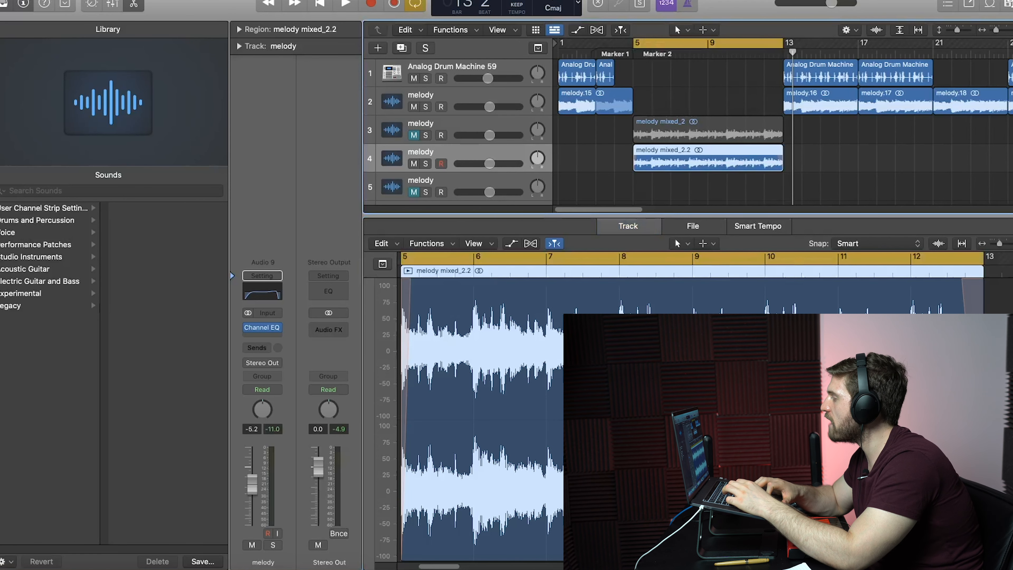
key(space)
click(623, 261)
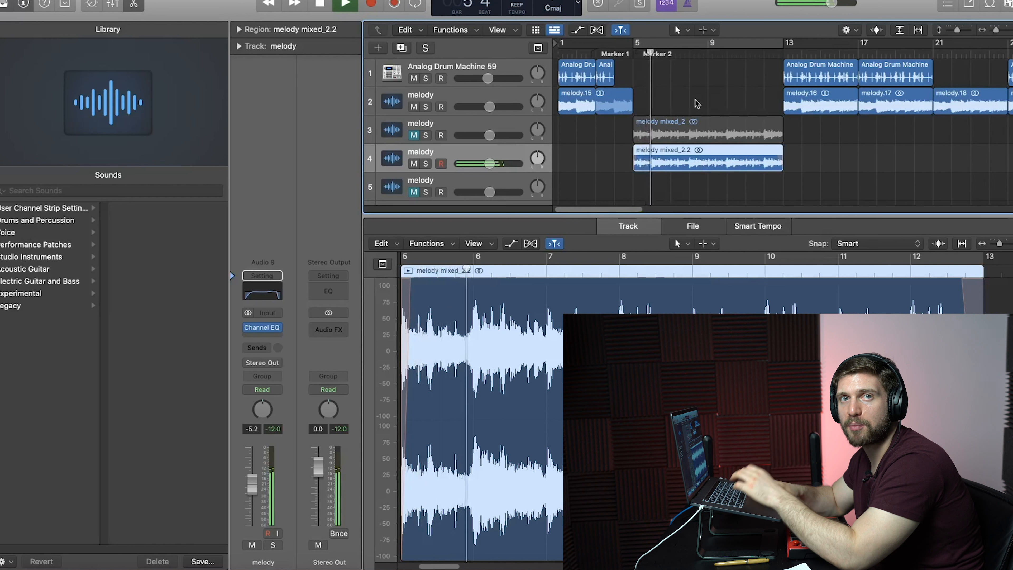
scroll(817, 137, right, 2)
scroll(817, 137, right, 1)
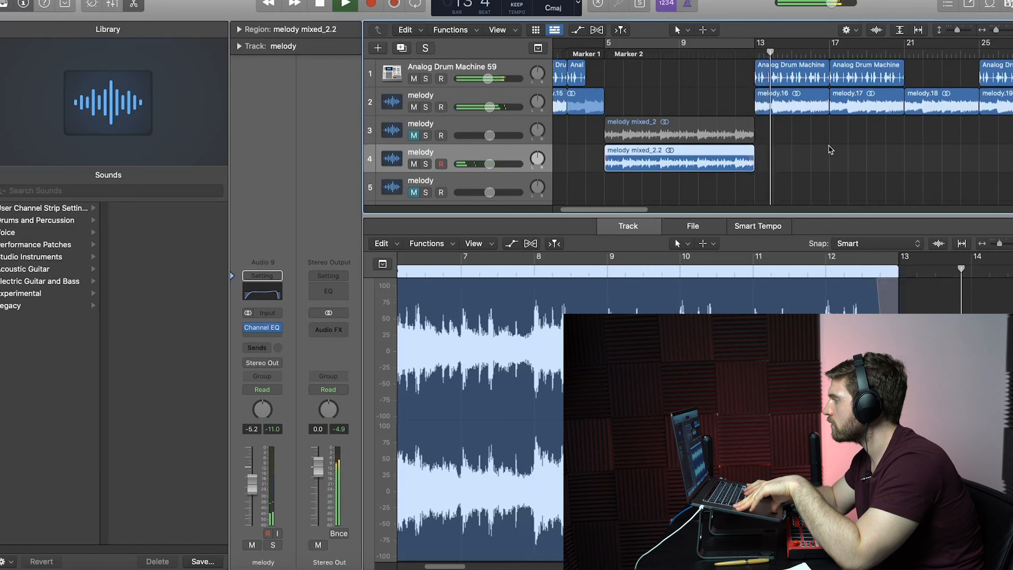
key(space)
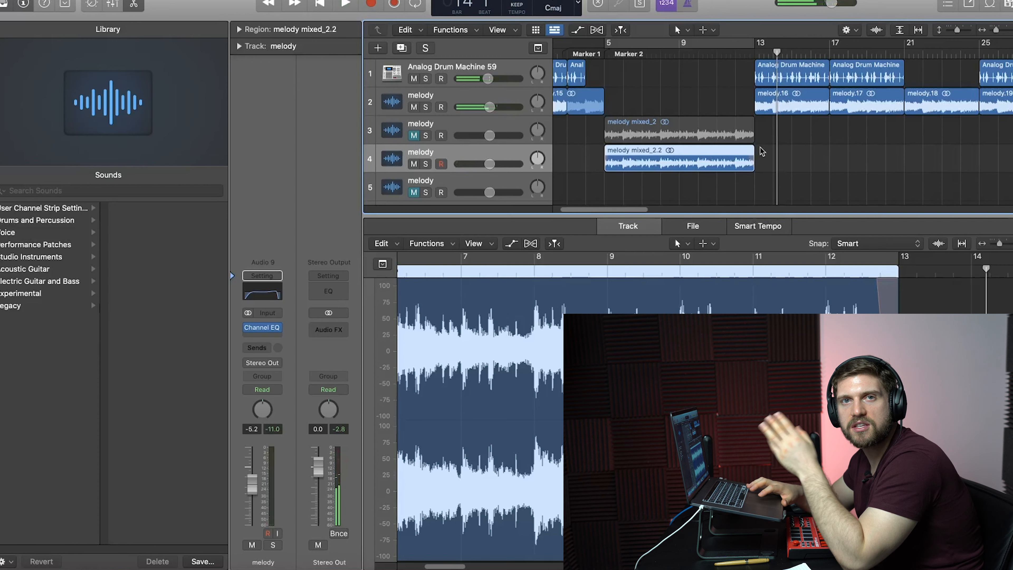
scroll(763, 151, left, 3)
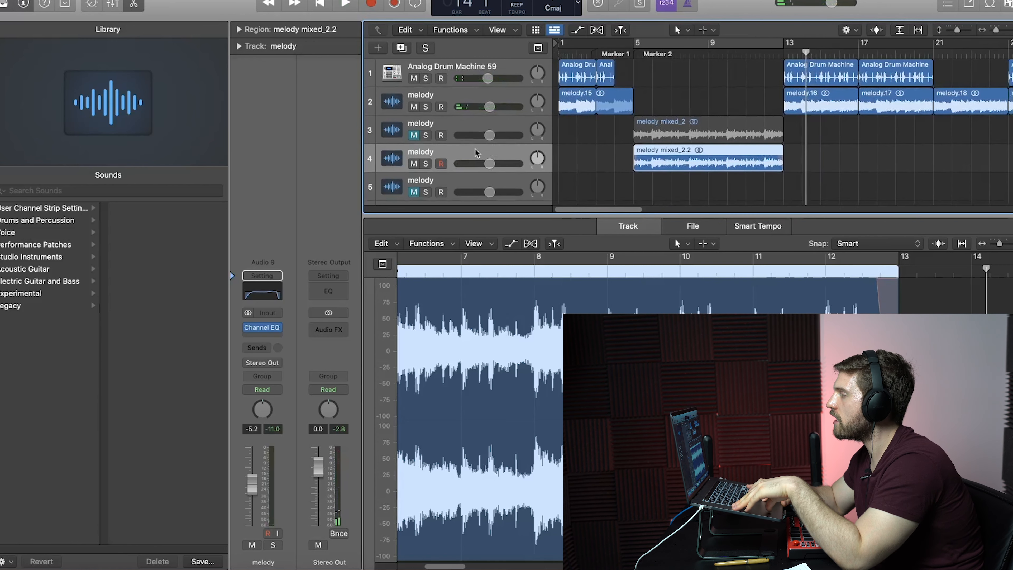
Step: Add a Slow Down fade about half a bar long at the end of the muted melody mixed_2 region with the Fade tool
click(713, 132)
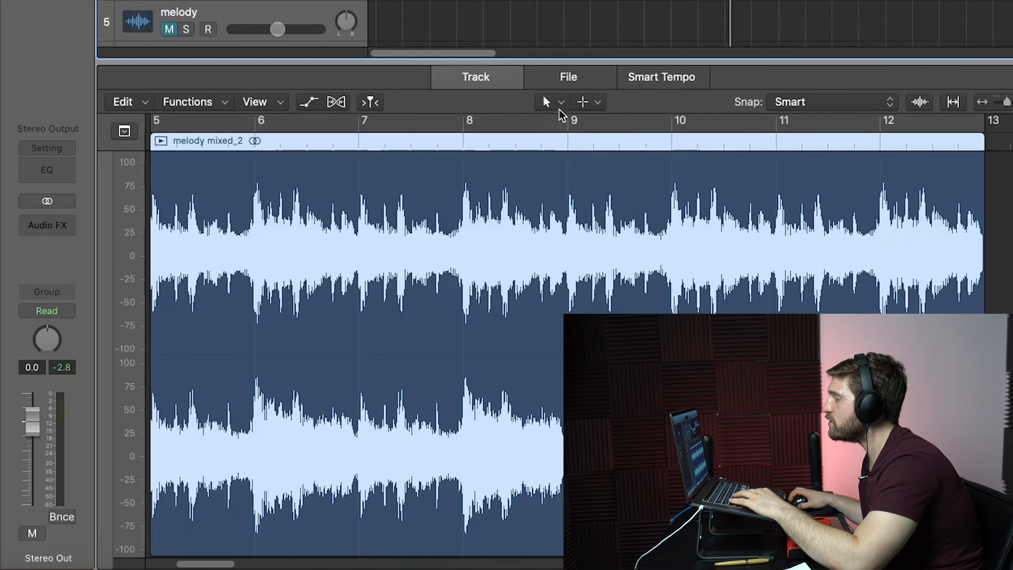
click(681, 244)
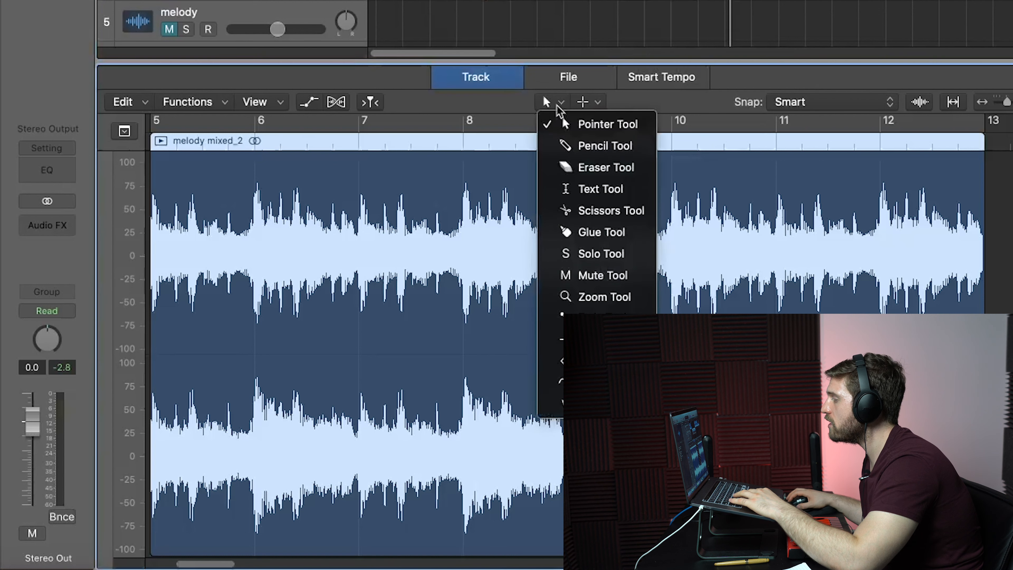
click(599, 146)
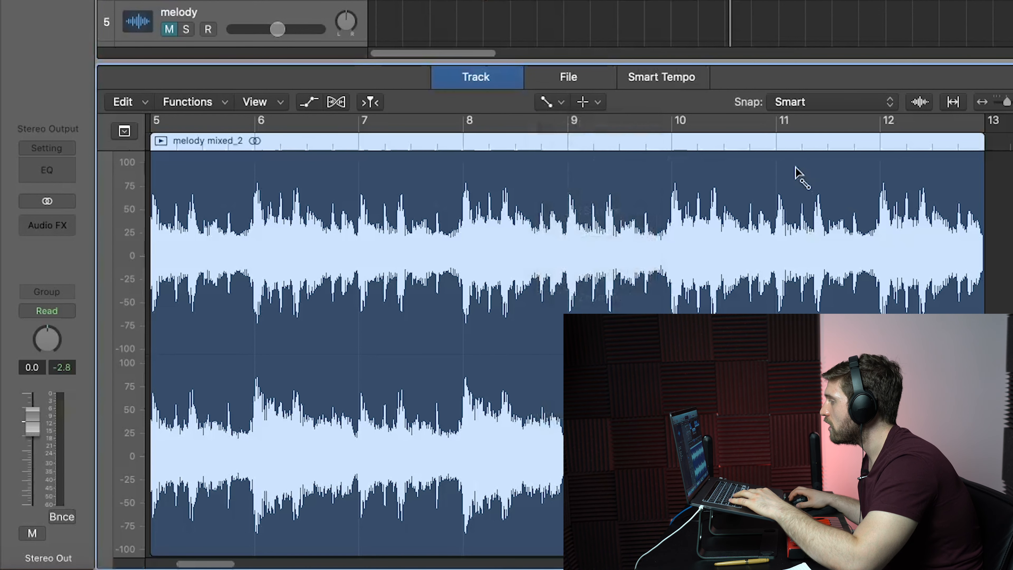
drag(878, 166, 989, 177)
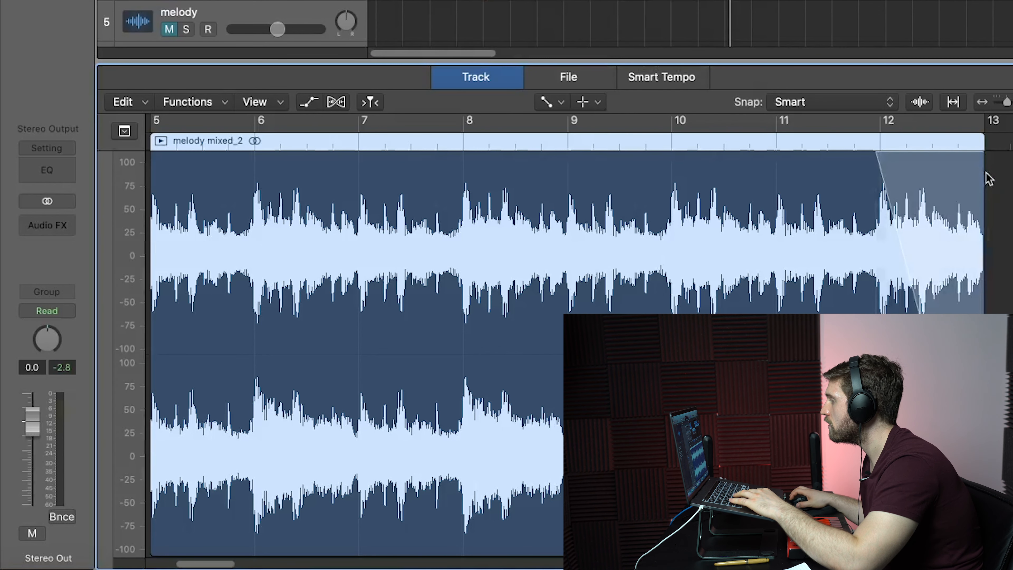
right_click(915, 182)
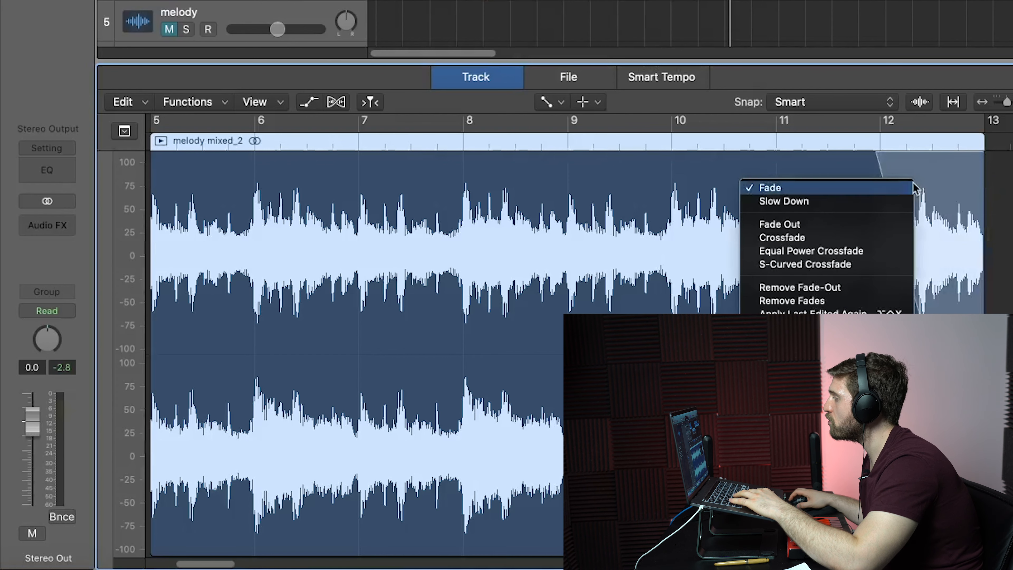
click(831, 201)
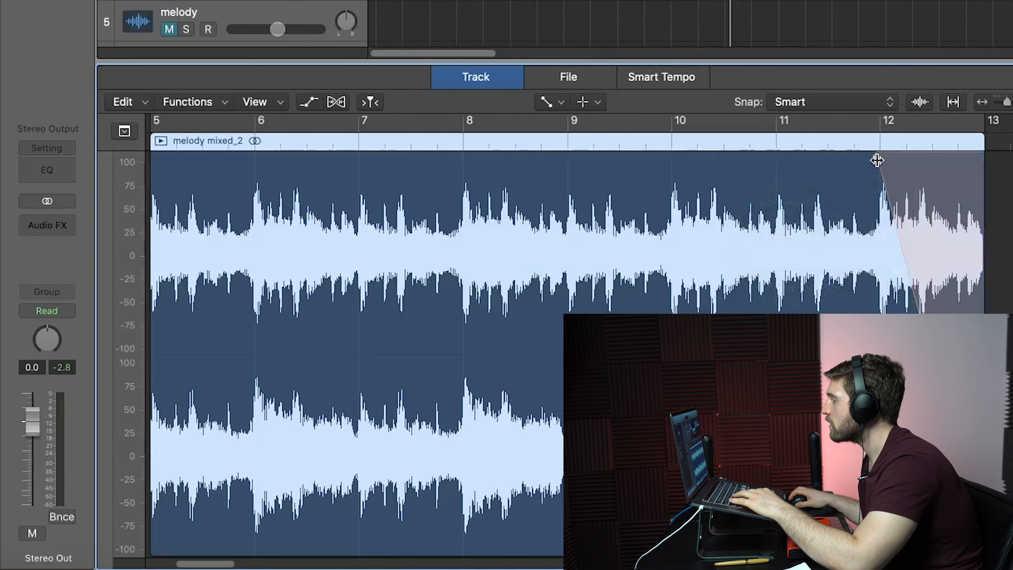
drag(877, 160, 937, 157)
Step: Draw a fade-in about half a bar long at the start of the melody mixed_2 region at bar 5
drag(219, 564, 205, 564)
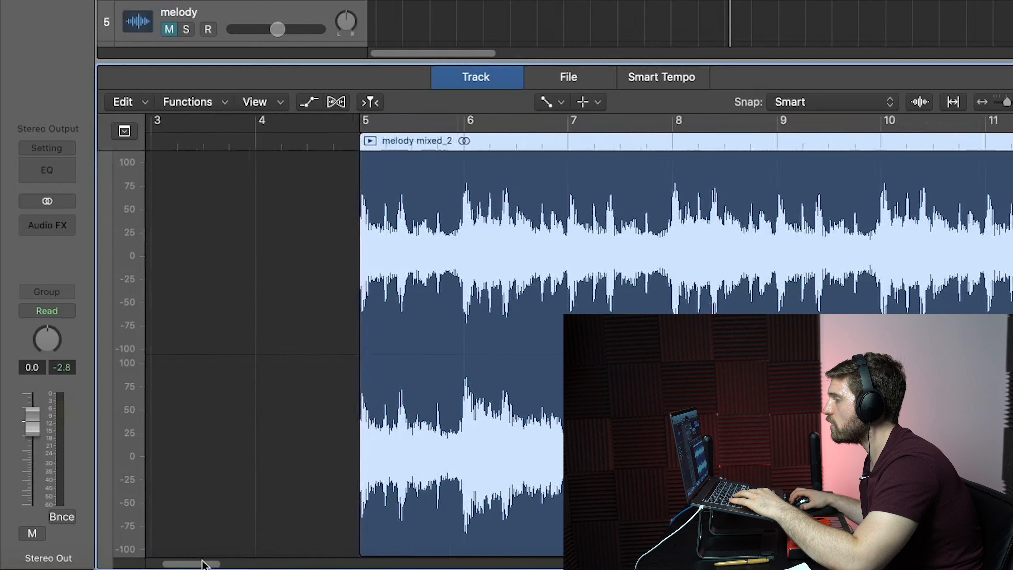
drag(404, 180, 360, 187)
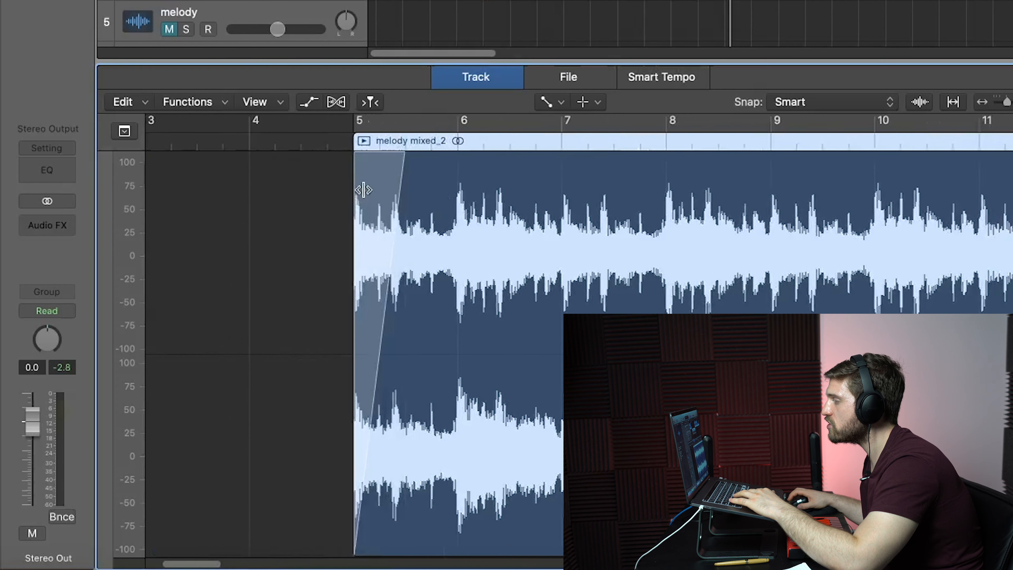